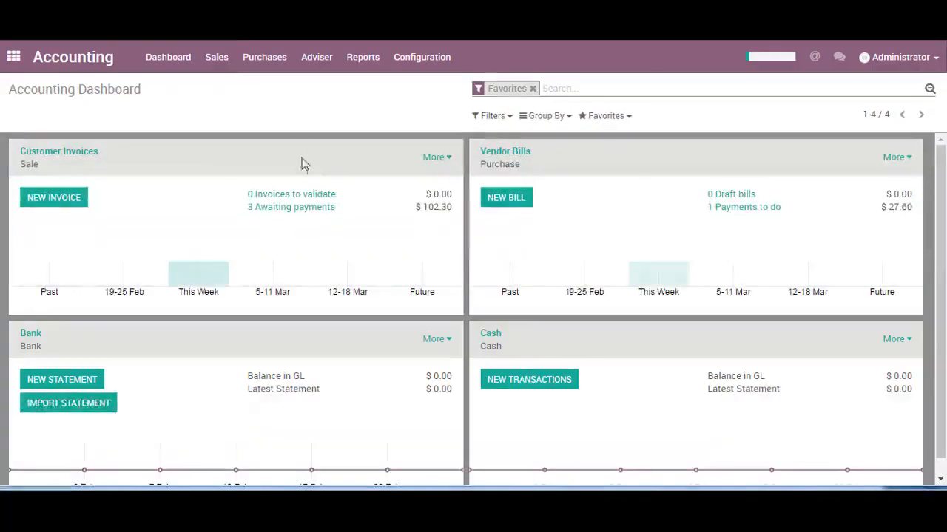
# Create a new customer invoice and set Amazon as its customer.
pyautogui.click(217, 59)
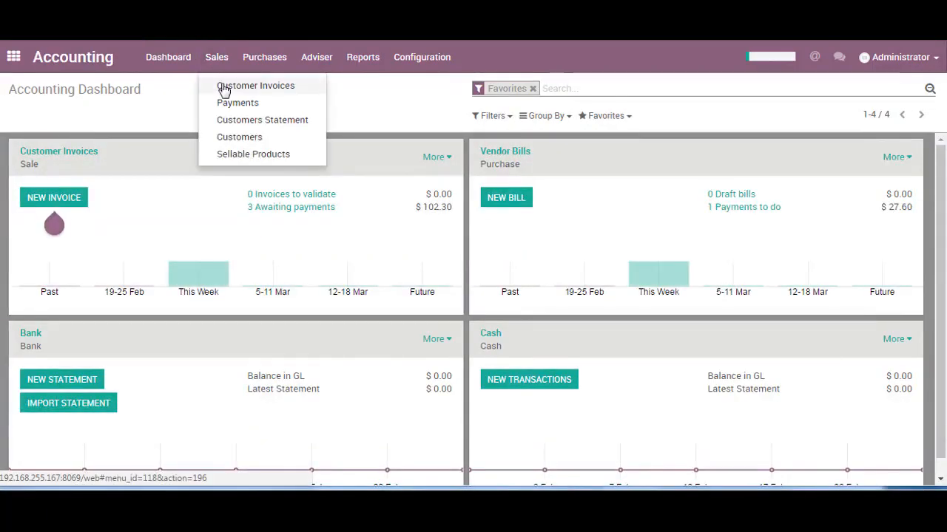
pyautogui.click(224, 87)
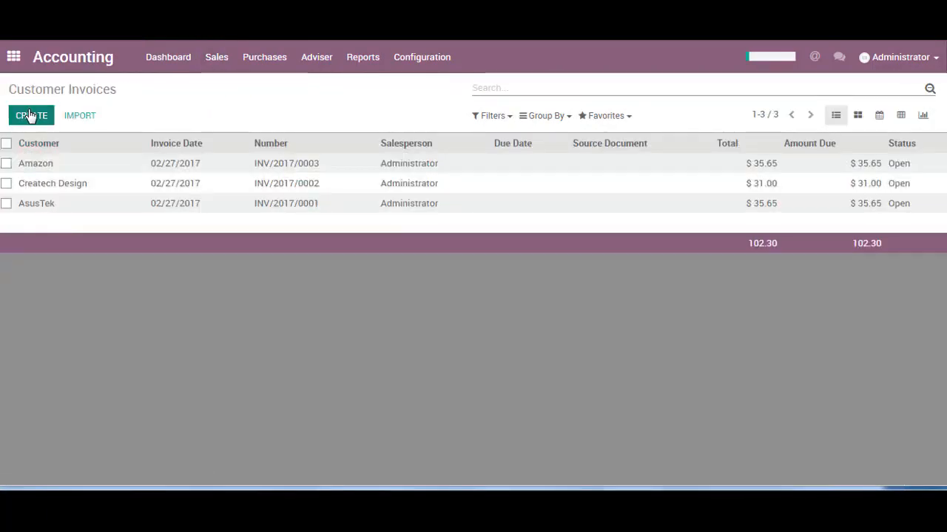
pyautogui.click(29, 116)
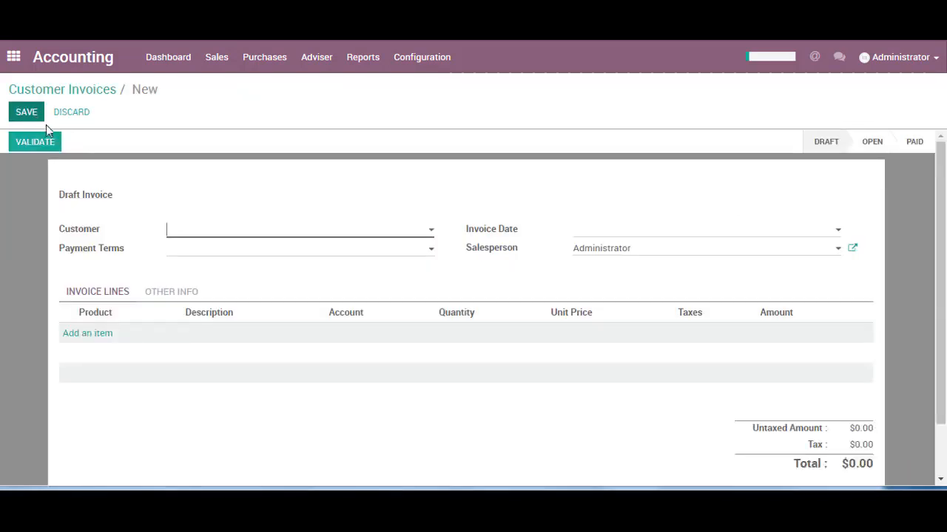
pyautogui.click(224, 233)
pyautogui.click(217, 254)
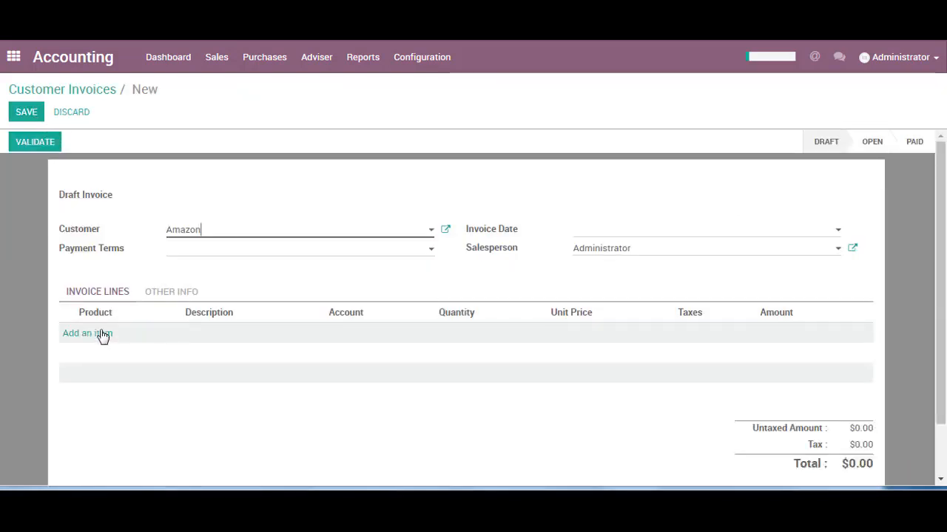
# Add a [MISC] Miscellaneous product line to the Amazon invoice, check its other info, and validate the invoice.
pyautogui.click(98, 333)
pyautogui.click(114, 333)
pyautogui.click(119, 355)
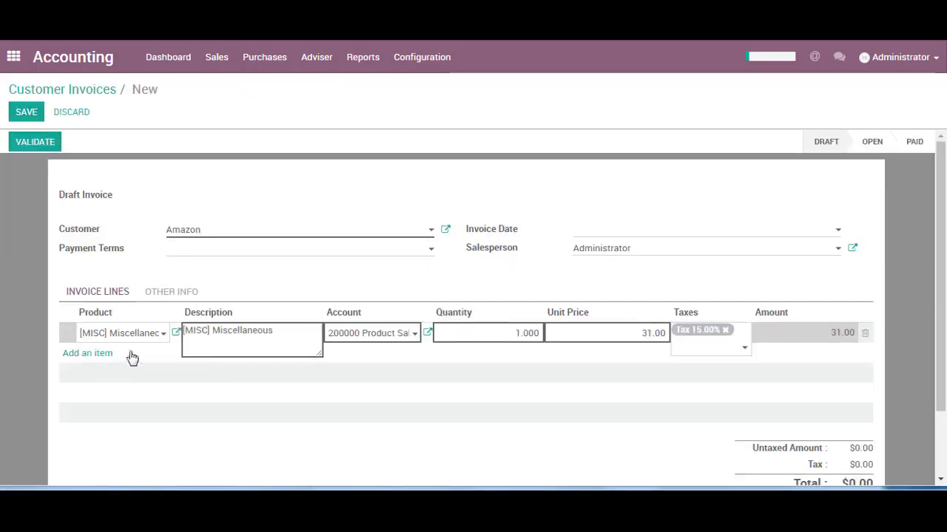
pyautogui.click(33, 364)
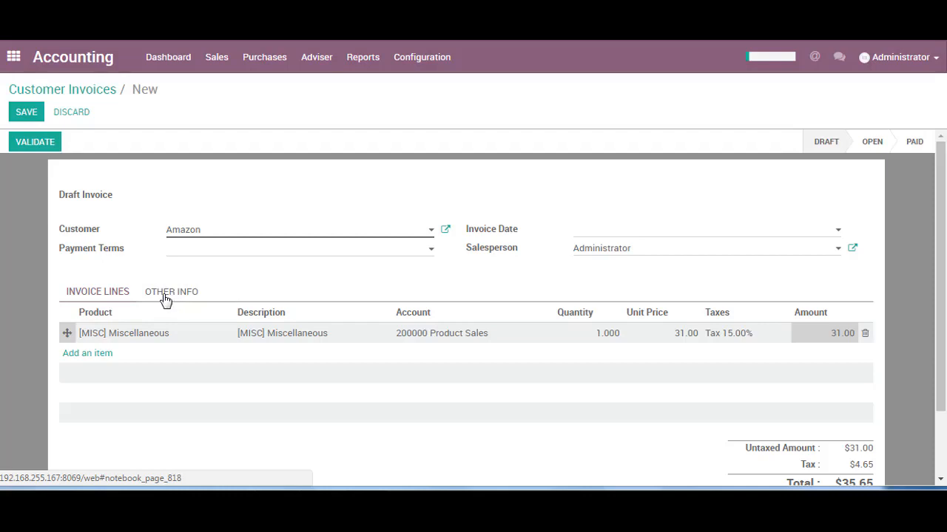
pyautogui.click(169, 296)
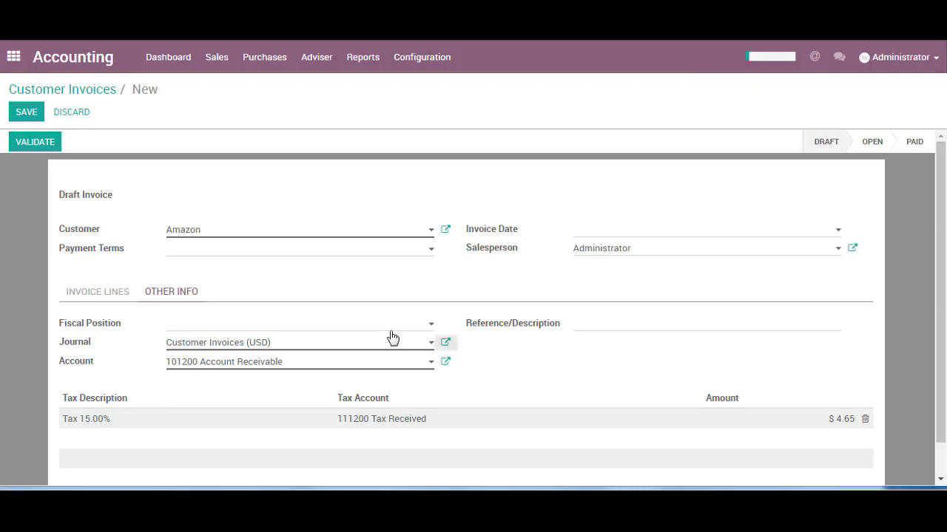
pyautogui.click(34, 143)
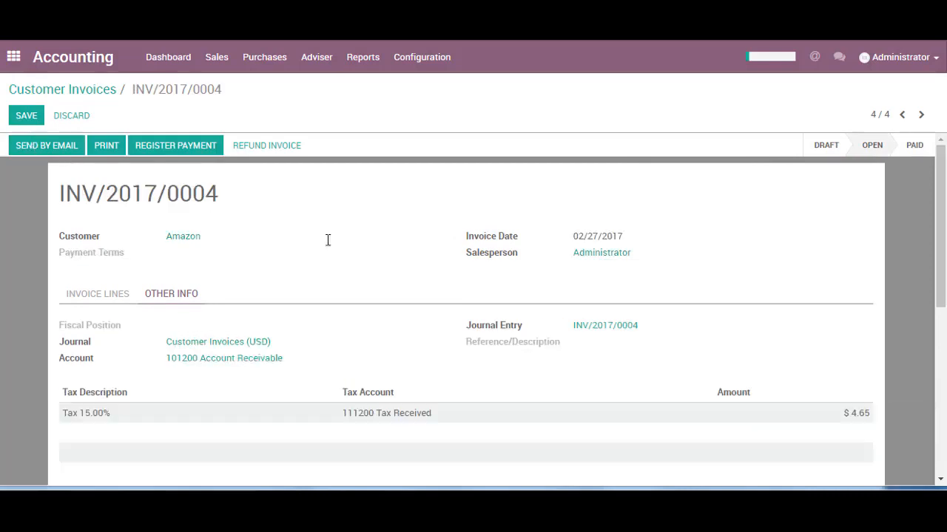
# Examine the debit and credit items in the validated invoice's journal entry, and return to the invoice's lines.
pyautogui.moveTo(644, 327); pyautogui.dragTo(570, 326)
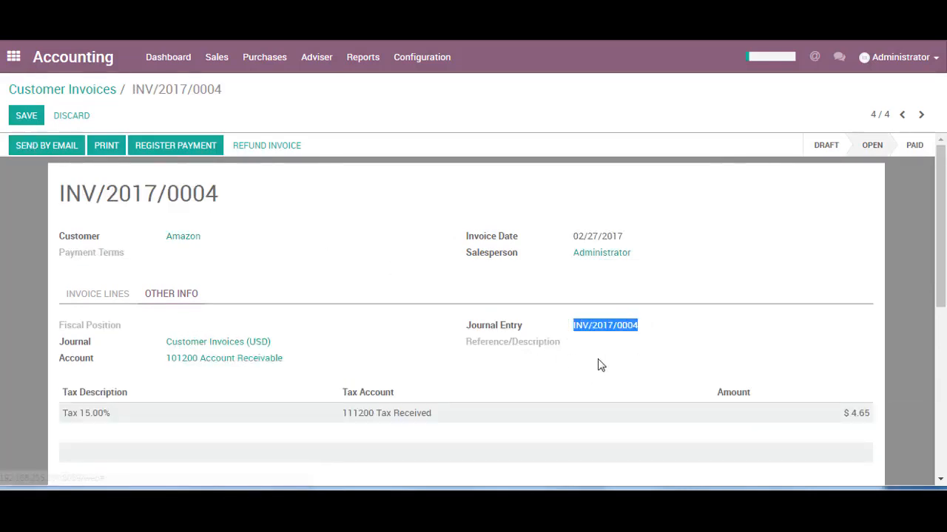
pyautogui.click(599, 361)
pyautogui.click(594, 326)
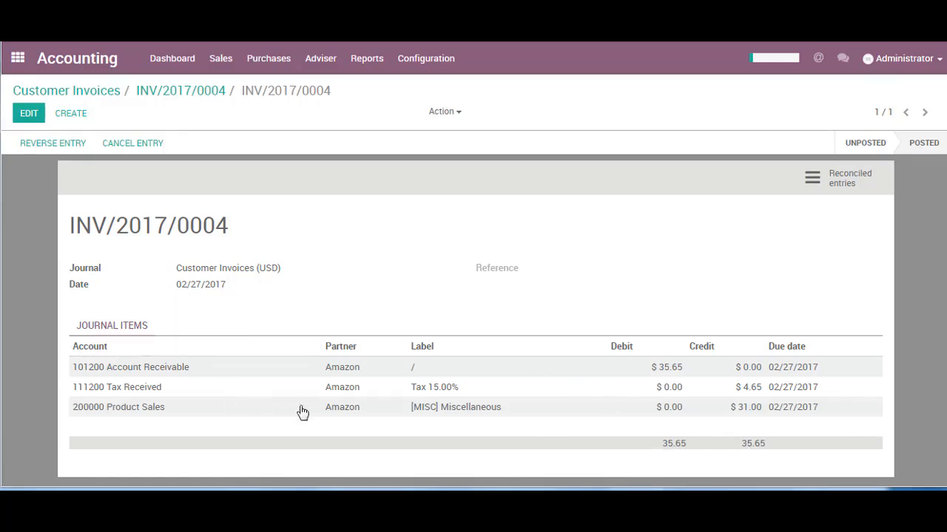
pyautogui.click(199, 100)
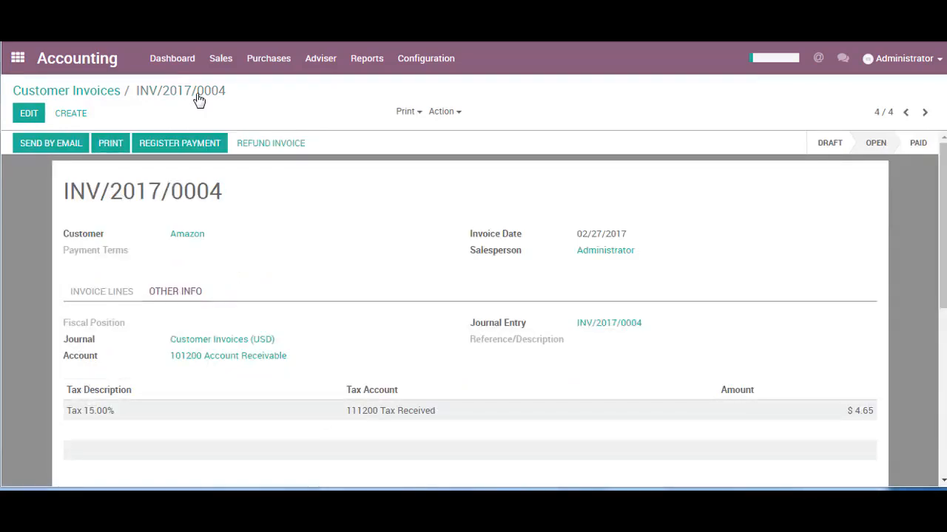
pyautogui.click(129, 293)
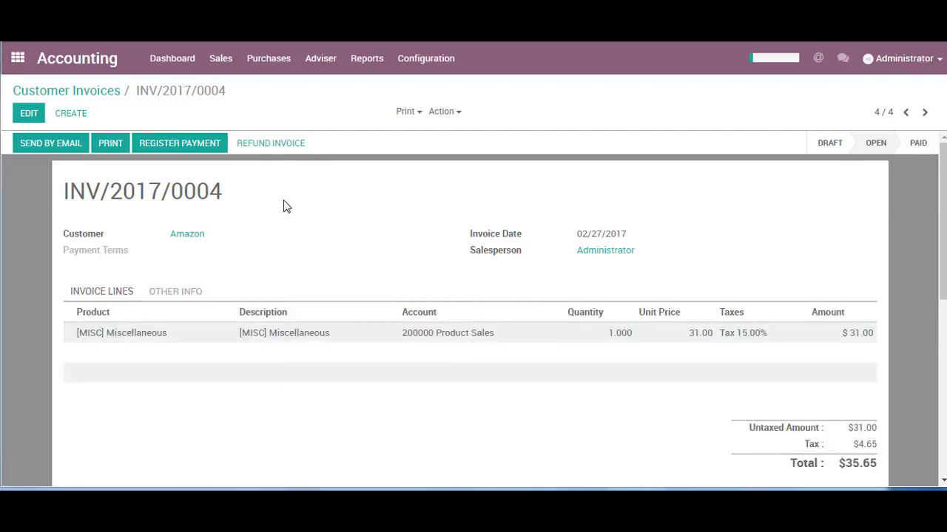
# Create a draft refund for invoice INV/2017/0004 with the reason "Error" and validate the refund.
pyautogui.click(272, 148)
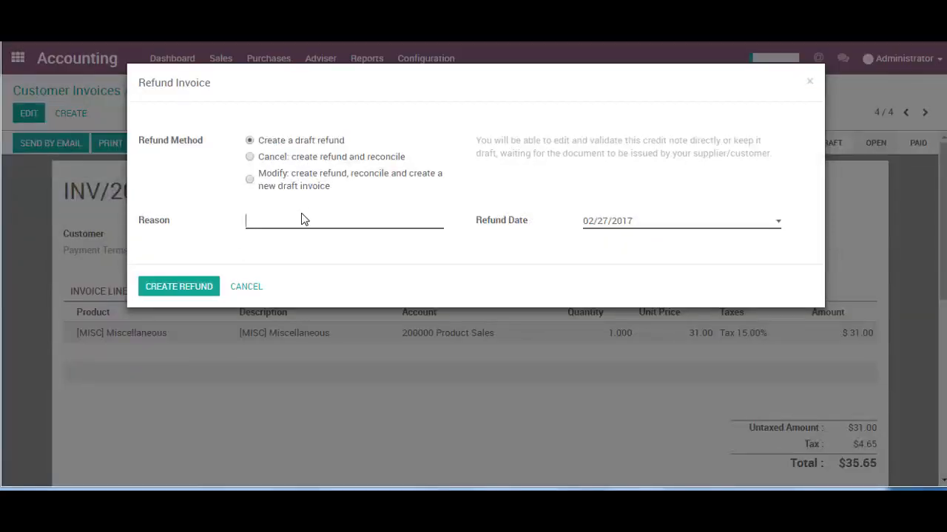
pyautogui.write('Error')
pyautogui.click(195, 291)
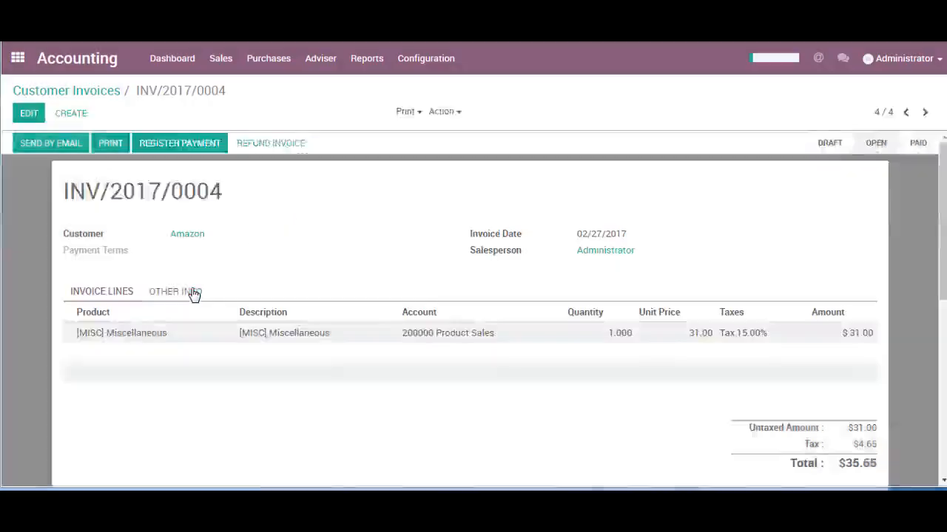
pyautogui.click(127, 167)
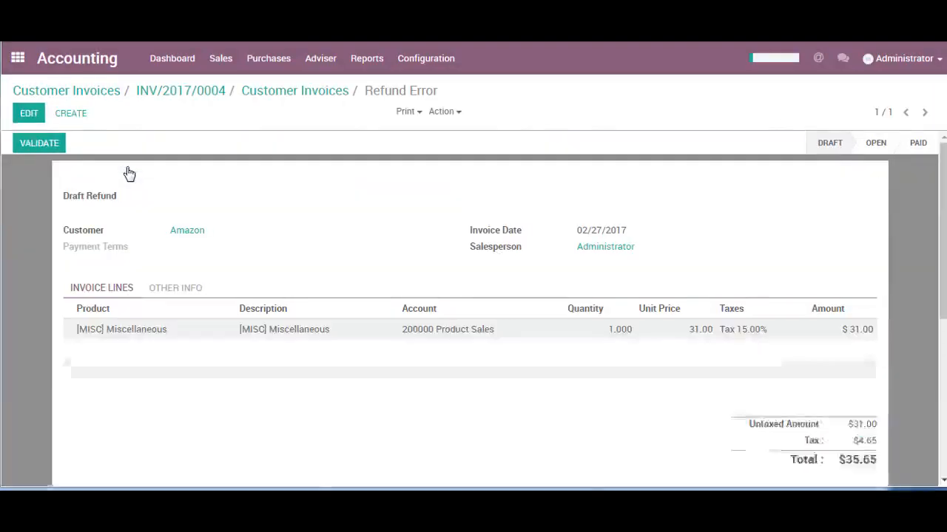
pyautogui.click(52, 146)
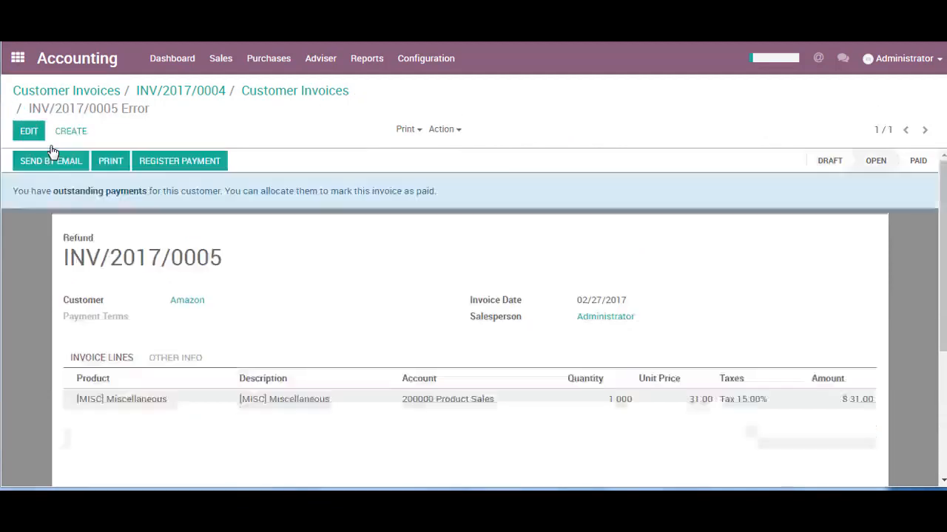
# Examine the debit and credit items in the refund's journal entry.
pyautogui.click(164, 357)
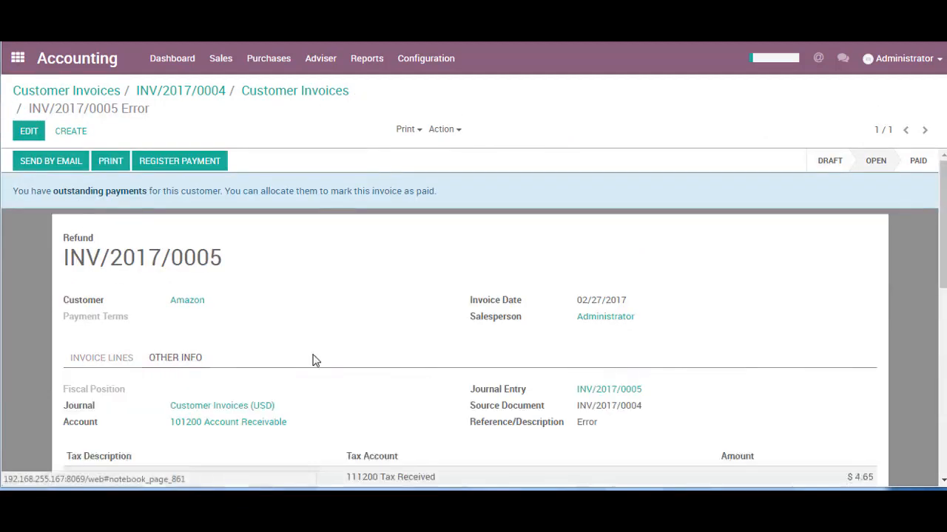
pyautogui.click(591, 392)
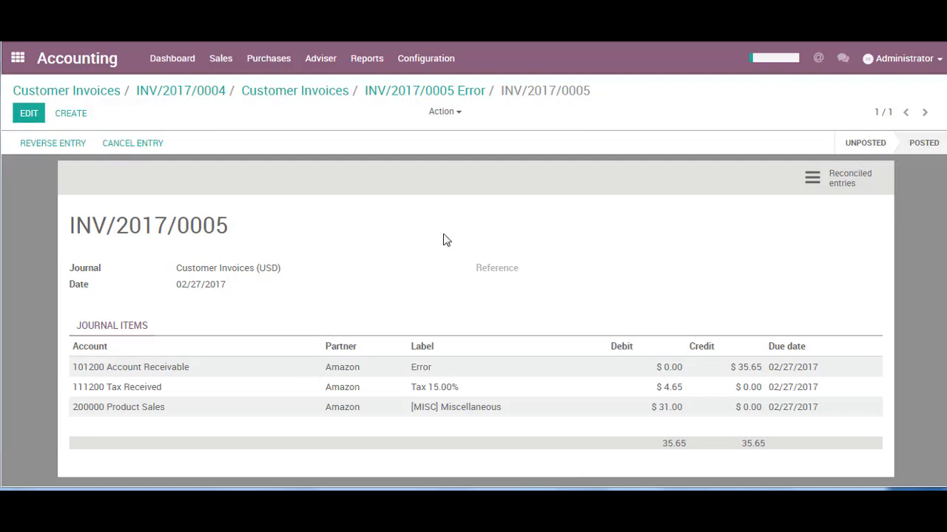
# Create a new journal entry in the Miscellaneous Operations (USD) journal with the reference "Provisions".
pyautogui.click(330, 68)
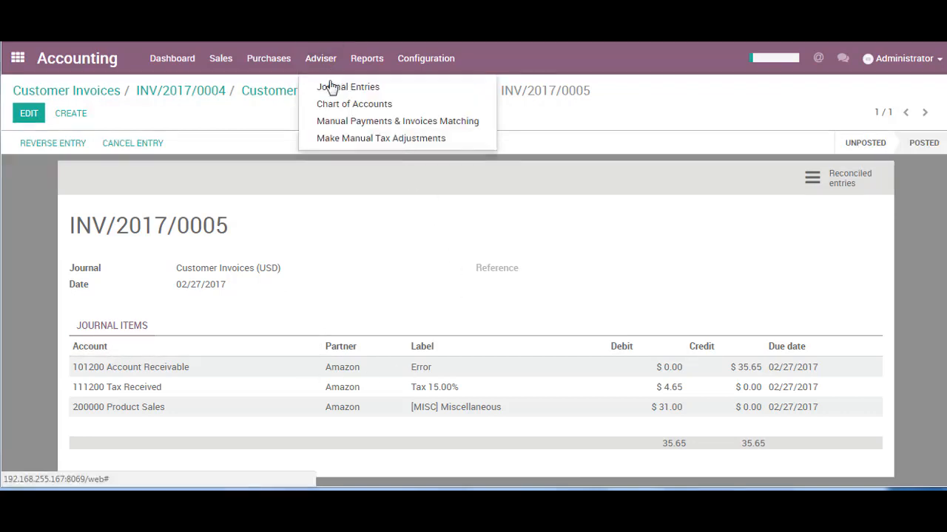
pyautogui.click(332, 88)
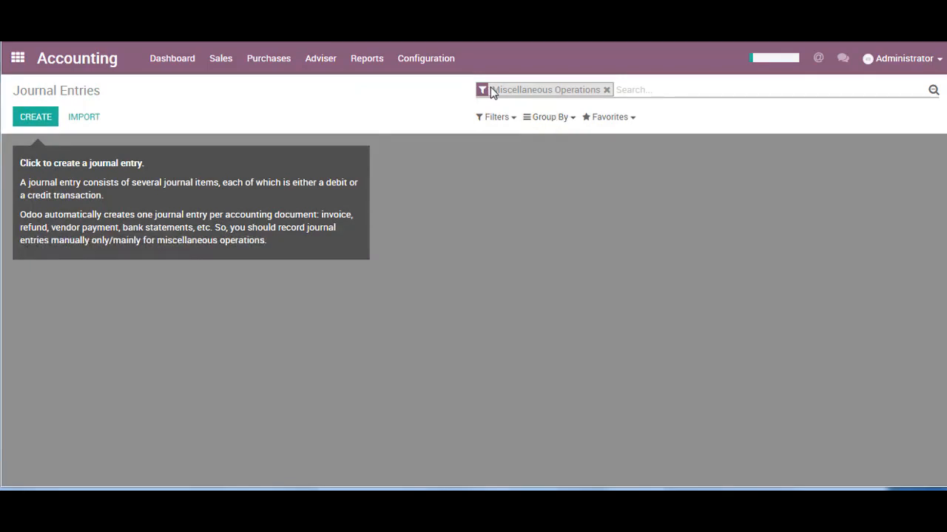
pyautogui.moveTo(492, 90); pyautogui.dragTo(608, 91)
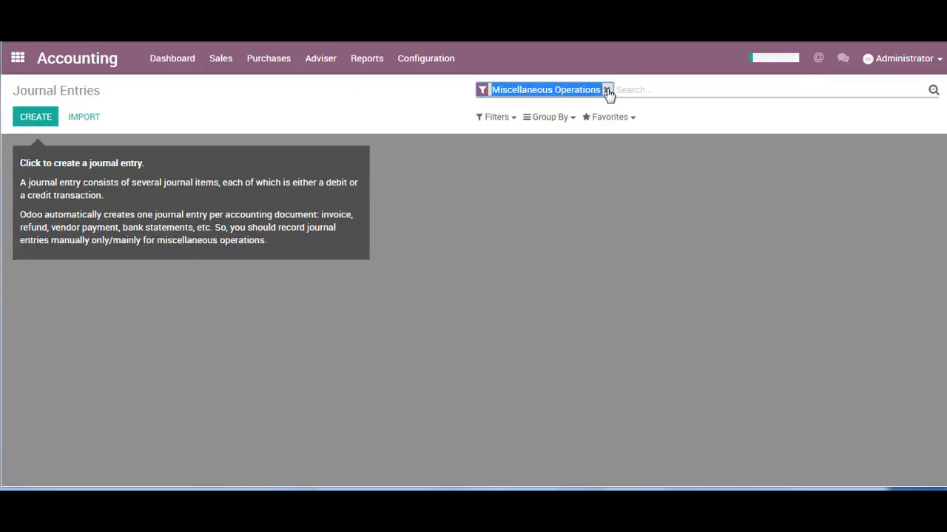
pyautogui.click(639, 91)
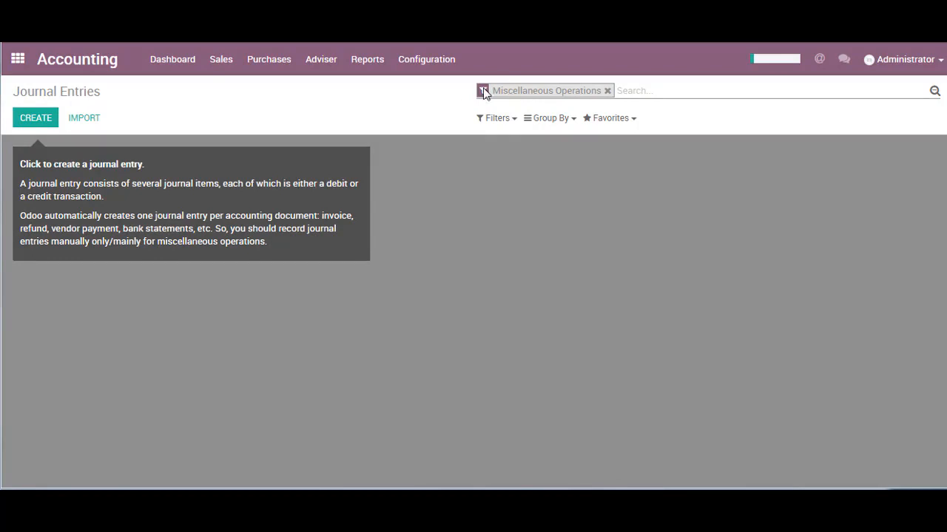
pyautogui.click(34, 124)
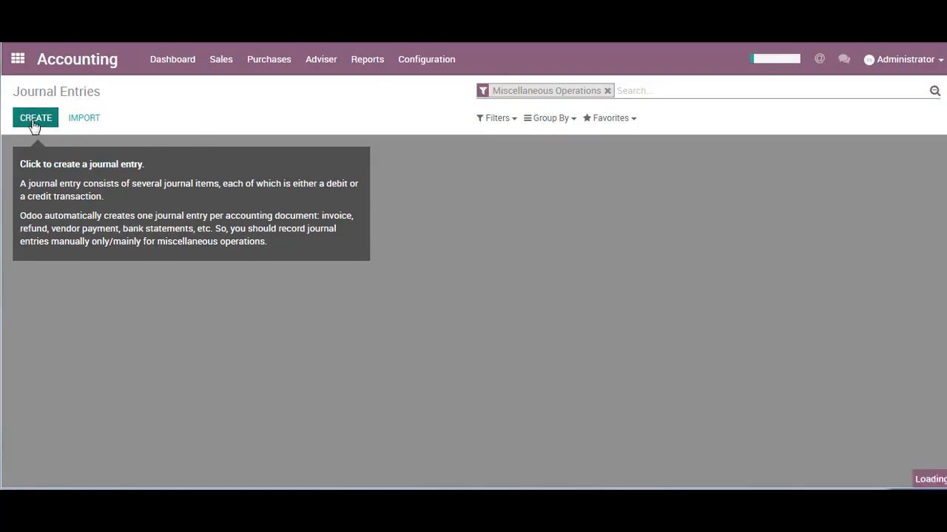
pyautogui.moveTo(62, 237); pyautogui.dragTo(94, 238)
pyautogui.click(581, 234)
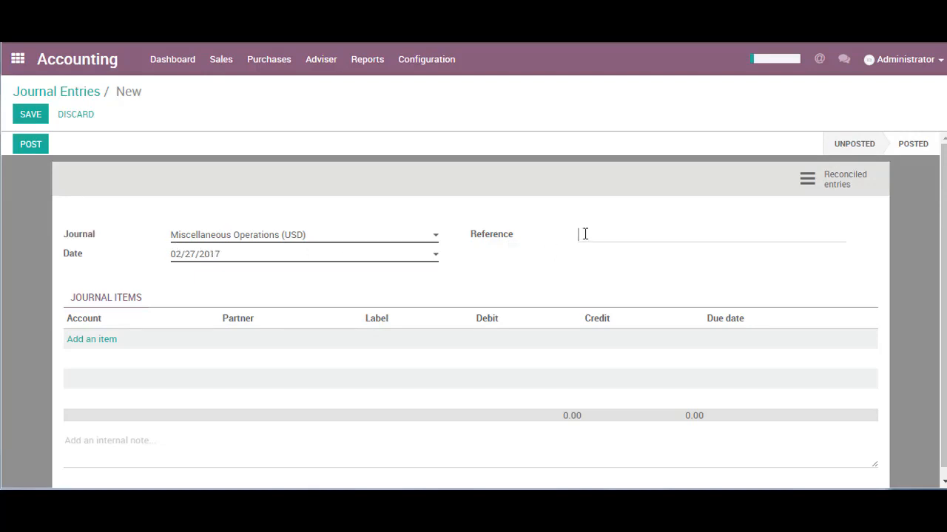
pyautogui.write('Provi')
pyautogui.write('sions')
# Add a journal item for account 220100 Add to Provisions for Repair and Maintenance, labelled "Provisions", with a credit of 22000.
pyautogui.click(95, 342)
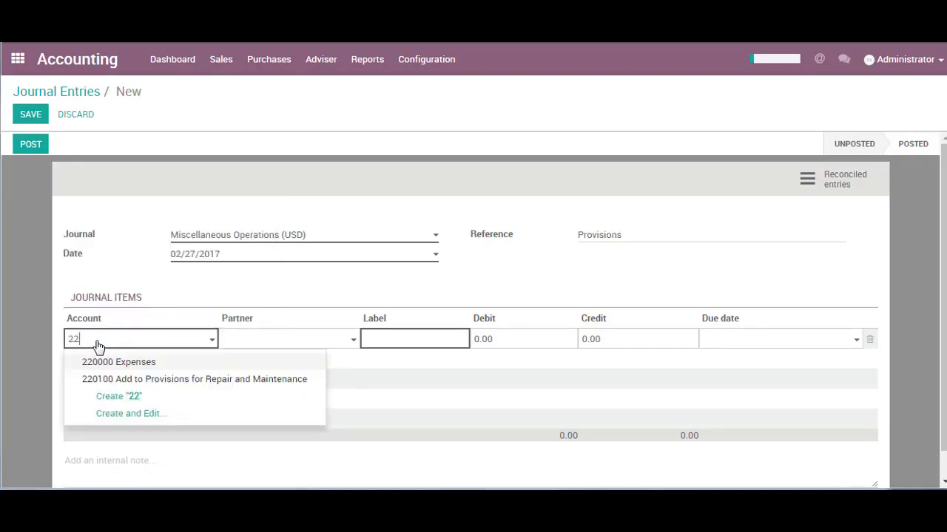
pyautogui.press('Down')
pyautogui.press('Return')
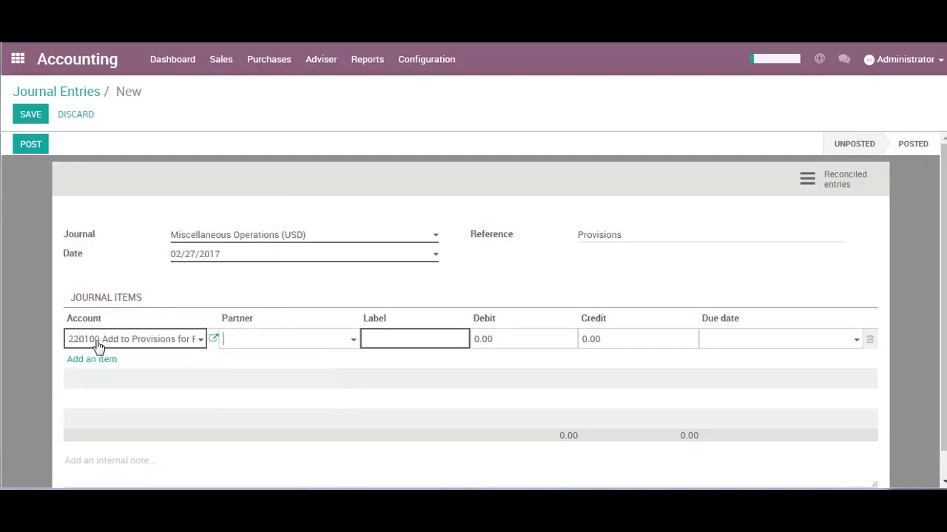
pyautogui.press('Tab')
pyautogui.write('Provisions')
pyautogui.press('Tab')
pyautogui.press('Tab')
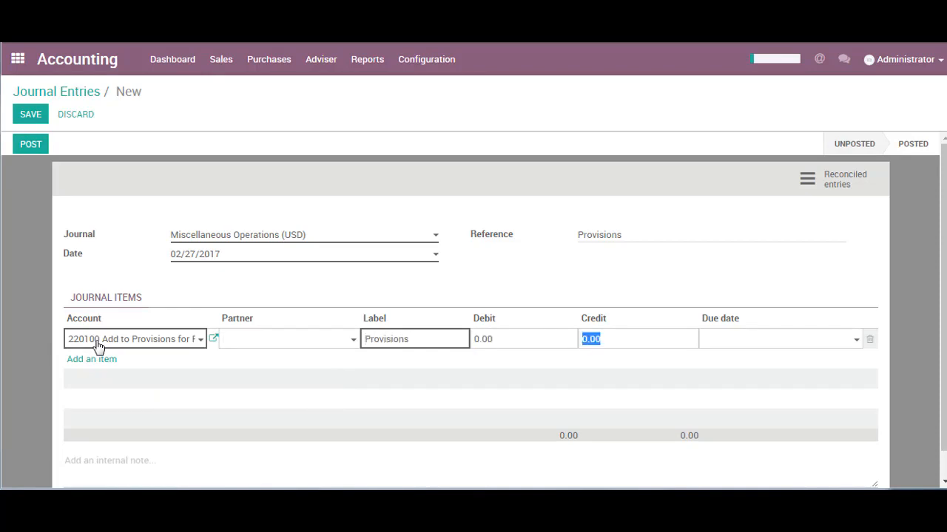
pyautogui.write('22000')
pyautogui.press('Tab')
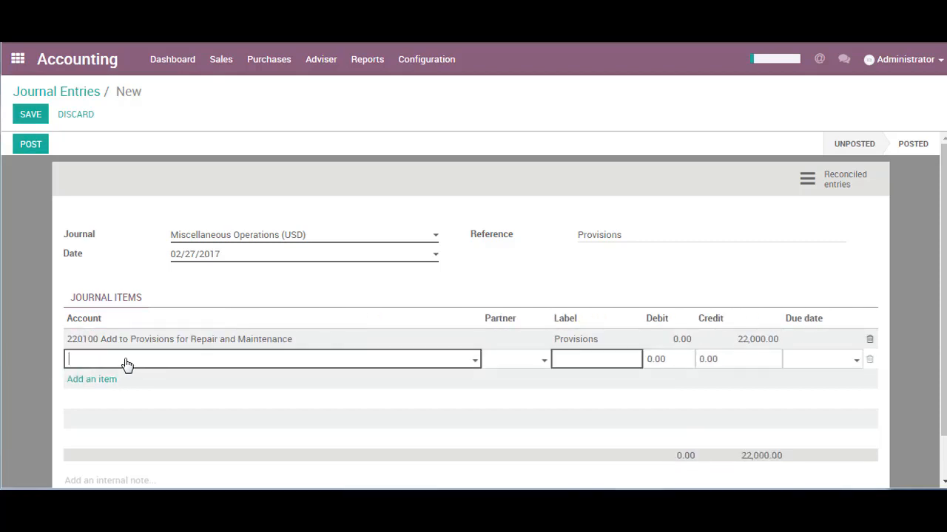
# Add a journal item for account 311000 Provisions Repair and Maintenance, labelled "Provisions", with a debit of 22000.
pyautogui.write('31')
pyautogui.press('Return')
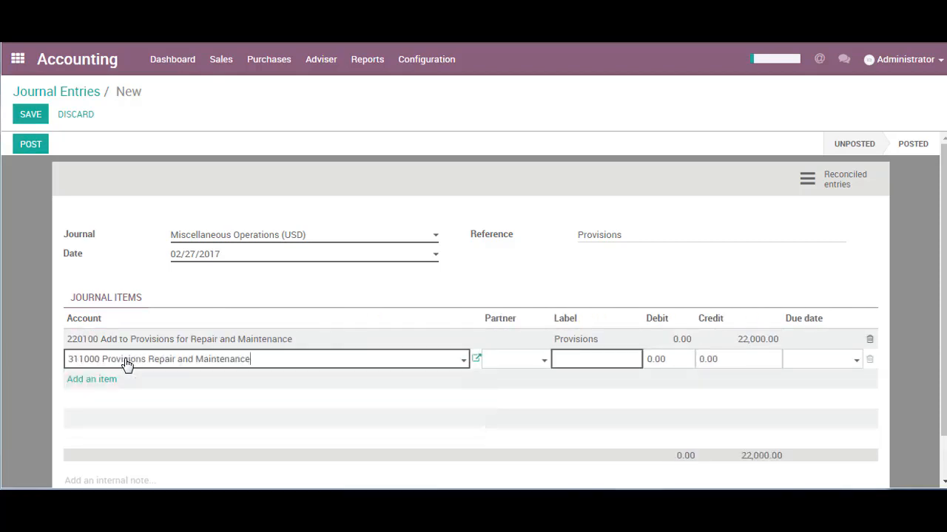
pyautogui.write('Provisions')
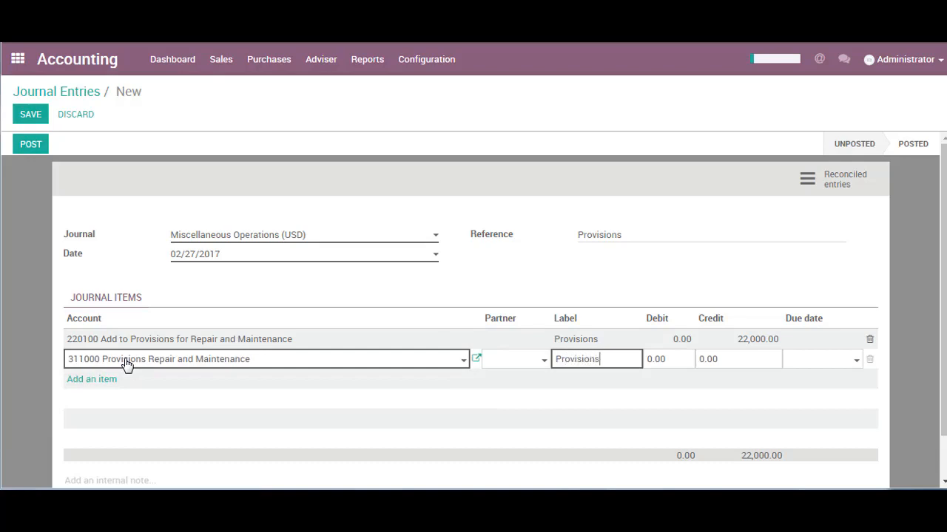
pyautogui.press('Tab')
pyautogui.write('22000')
pyautogui.press('Tab')
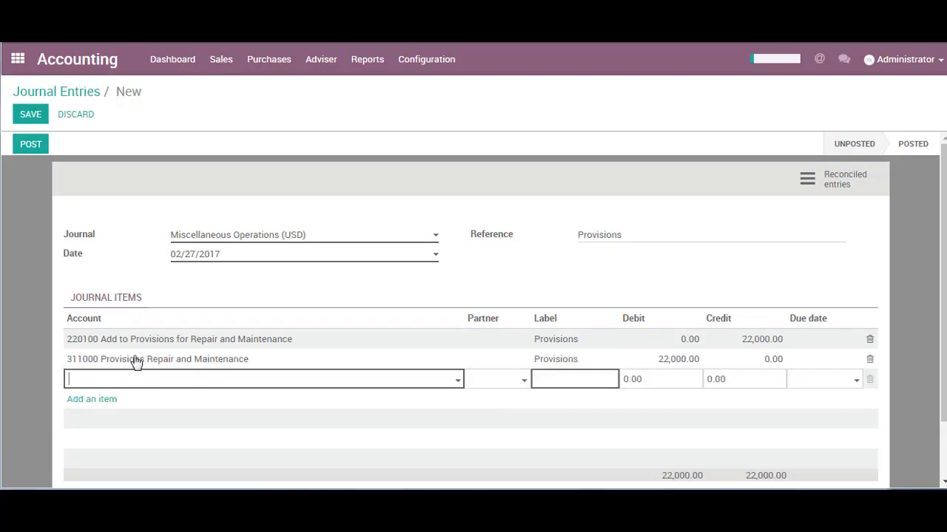
# Save the Provisions journal entry and post it.
pyautogui.click(567, 286)
pyautogui.hotkey('alt', 's')
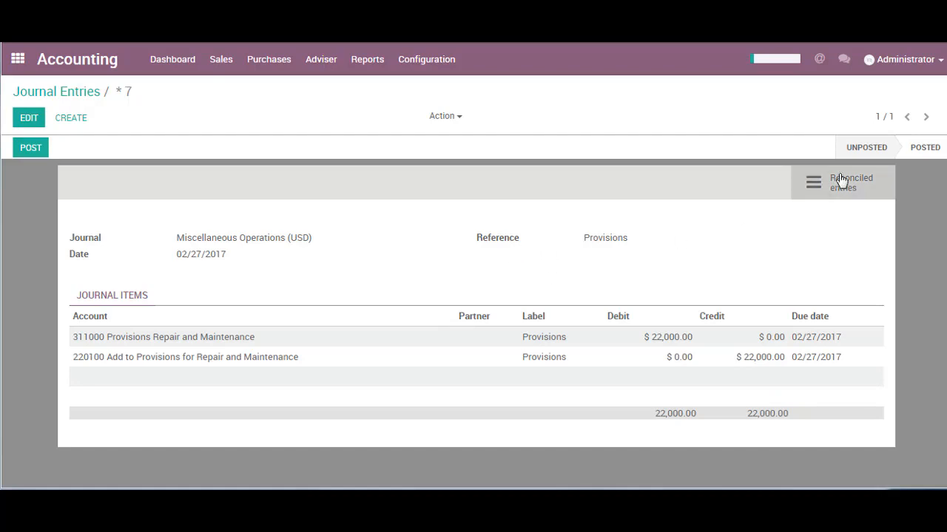
pyautogui.moveTo(854, 149)
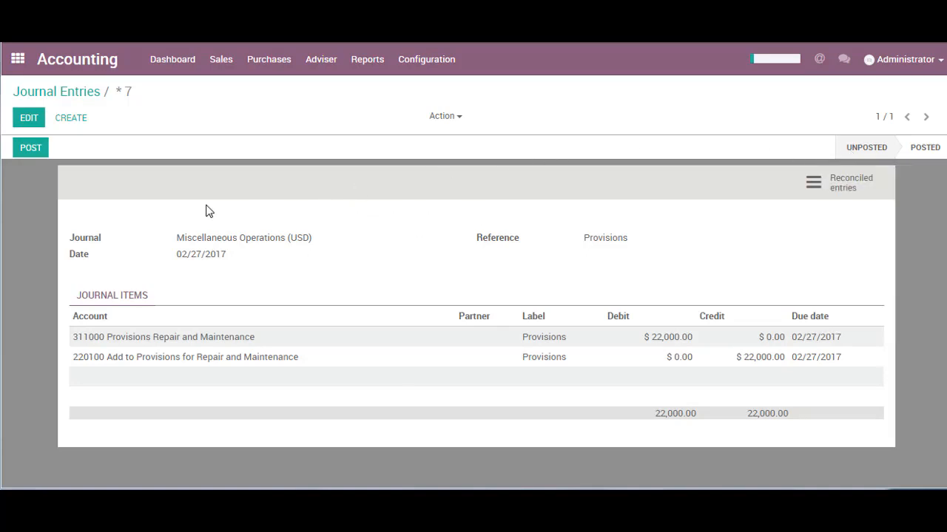
pyautogui.click(39, 154)
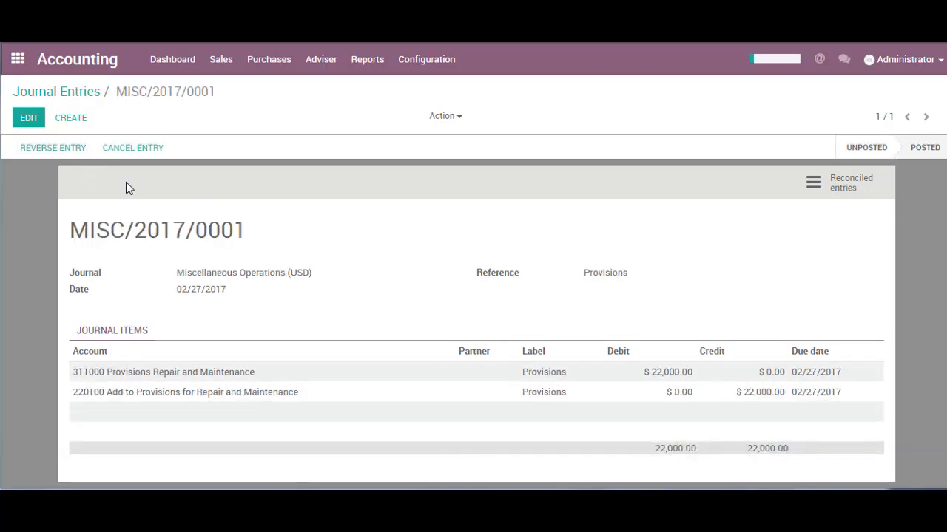
# Open the Trial Balance report and examine the credit and total of account 220100 Add to Provisions for Repair and Maintenance.
pyautogui.click(363, 65)
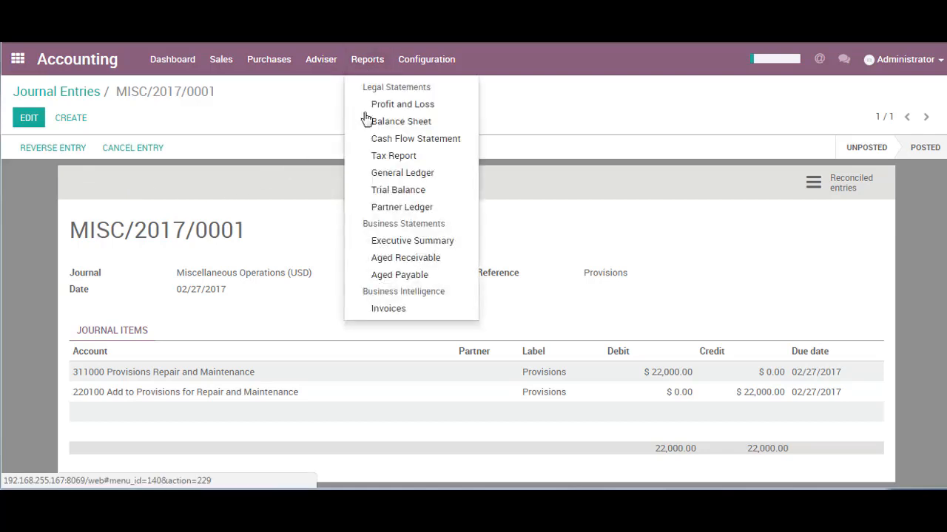
pyautogui.click(385, 190)
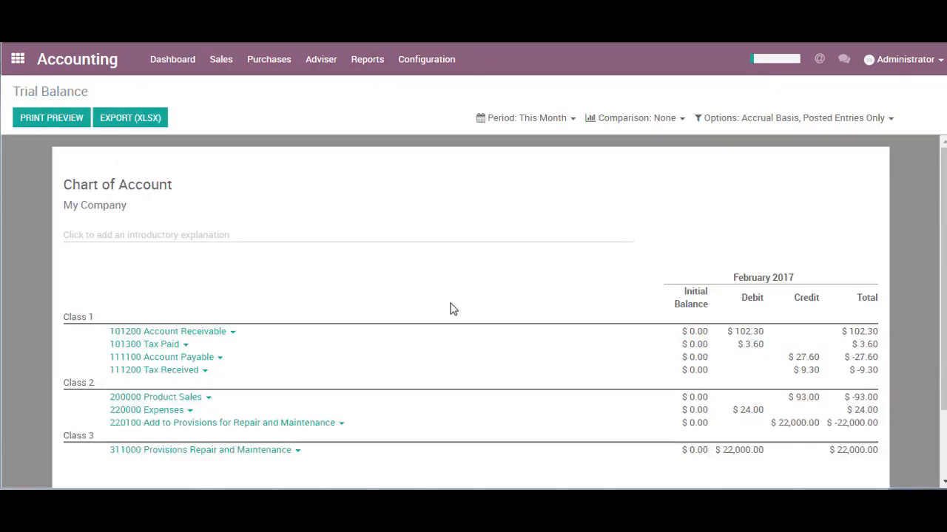
pyautogui.moveTo(778, 423); pyautogui.dragTo(864, 427)
pyautogui.click(876, 423)
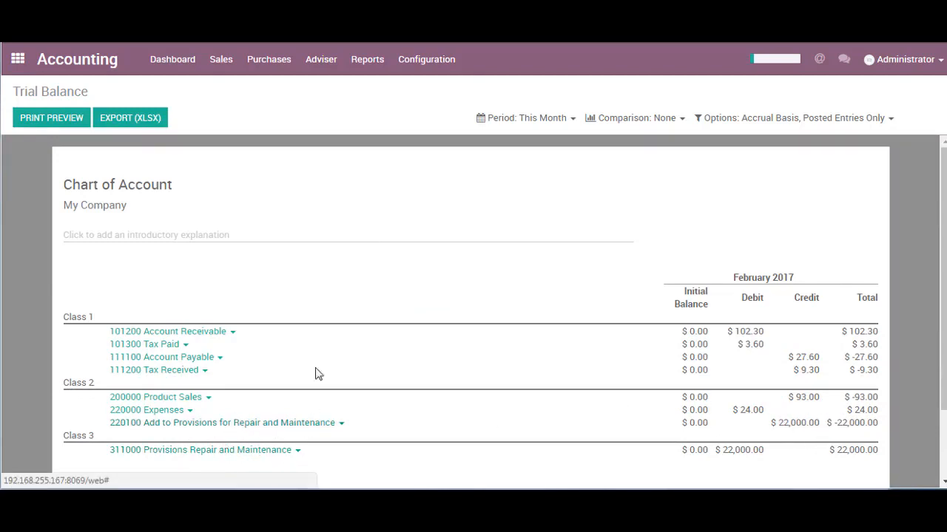
# Reverse the posted Provisions journal entry with reversal date 02/27/2017, and open the reversal entry to check its reference.
pyautogui.click(321, 68)
pyautogui.click(334, 92)
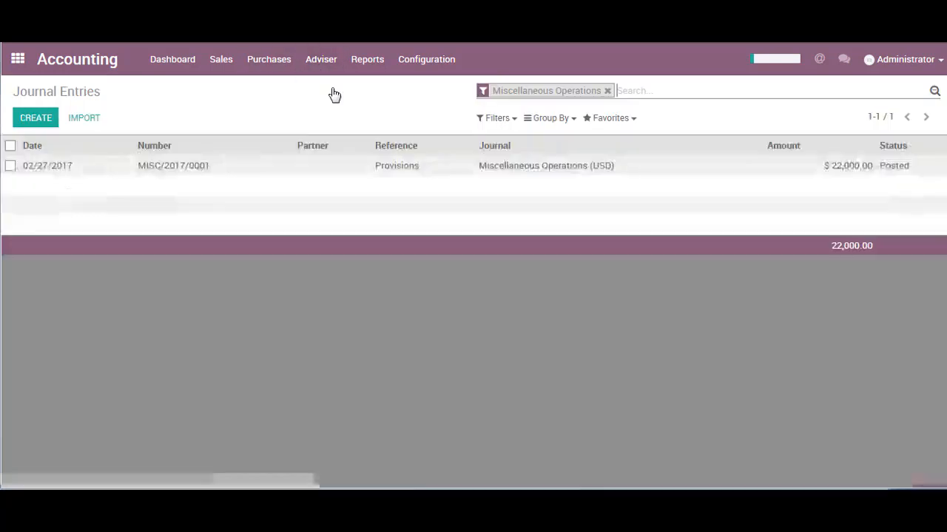
pyautogui.click(230, 170)
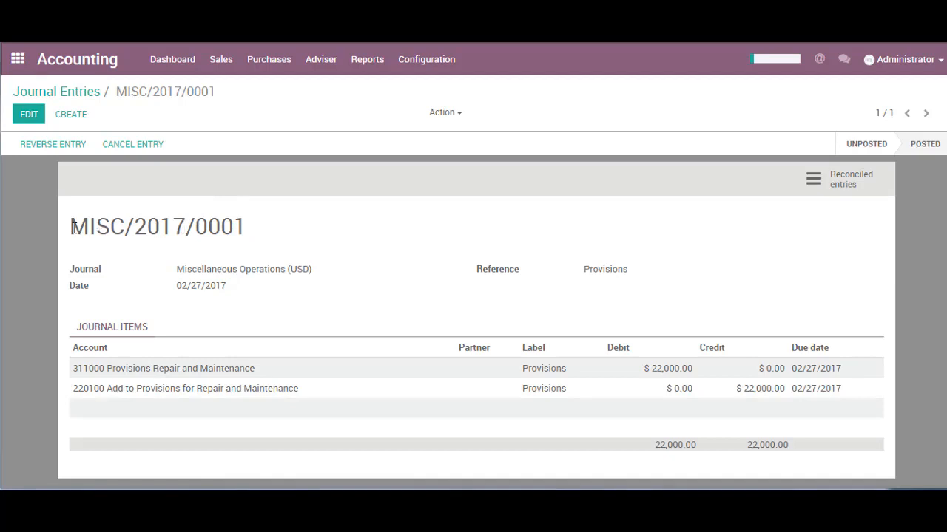
pyautogui.click(53, 148)
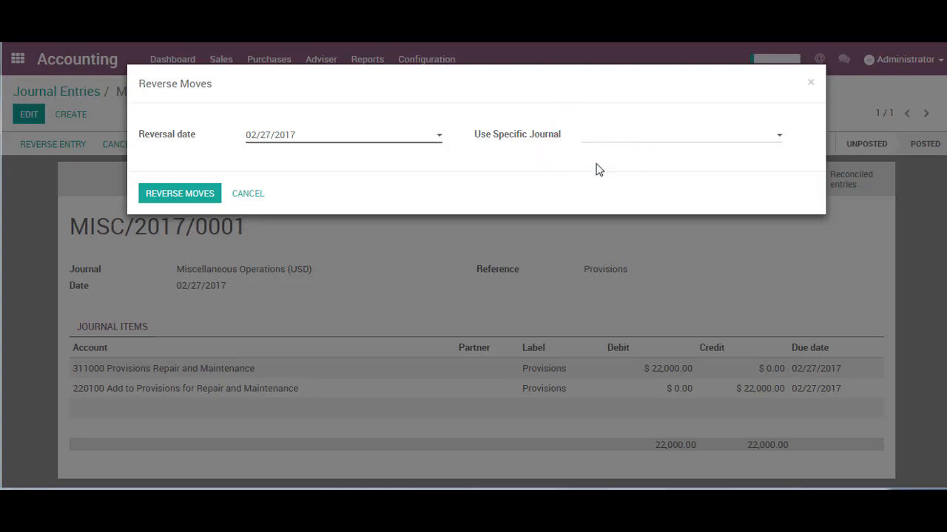
pyautogui.click(187, 198)
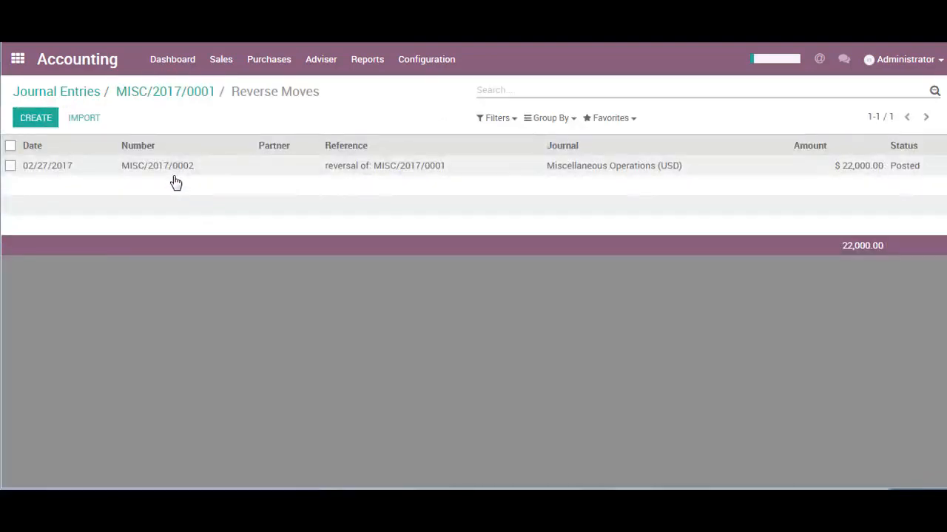
pyautogui.click(172, 167)
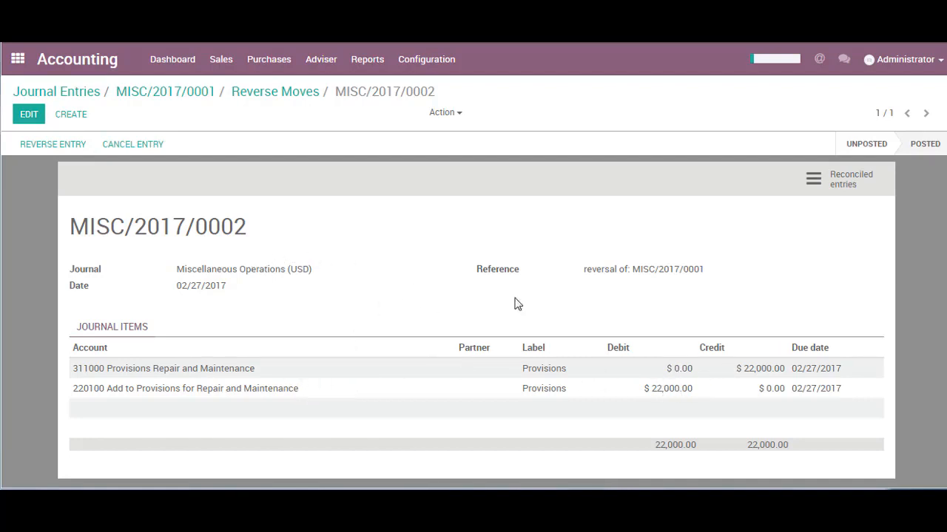
pyautogui.moveTo(583, 269); pyautogui.dragTo(710, 272)
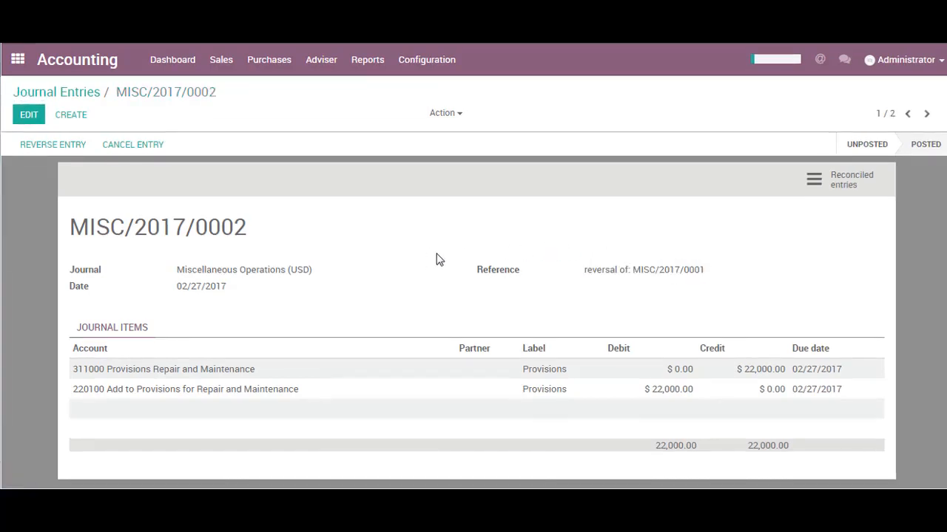
# List the journal entries without the Miscellaneous Operations filter and search them by journal for "custom".
pyautogui.click(320, 66)
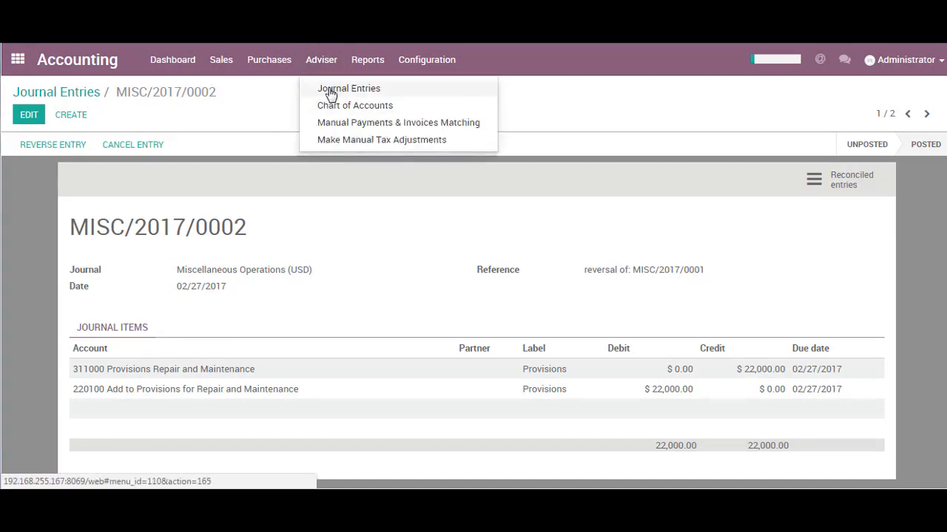
pyautogui.click(327, 89)
pyautogui.moveTo(494, 91); pyautogui.dragTo(561, 92)
pyautogui.click(672, 95)
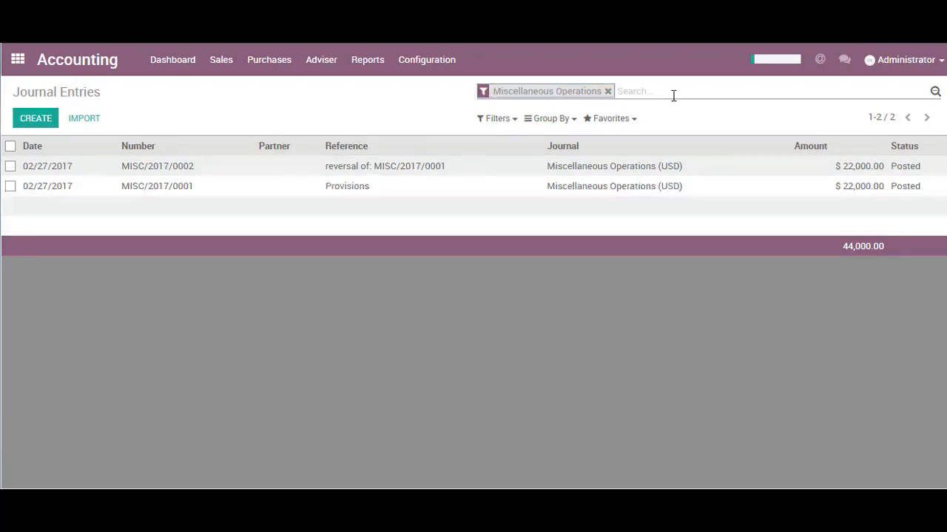
pyautogui.press('BackSpace')
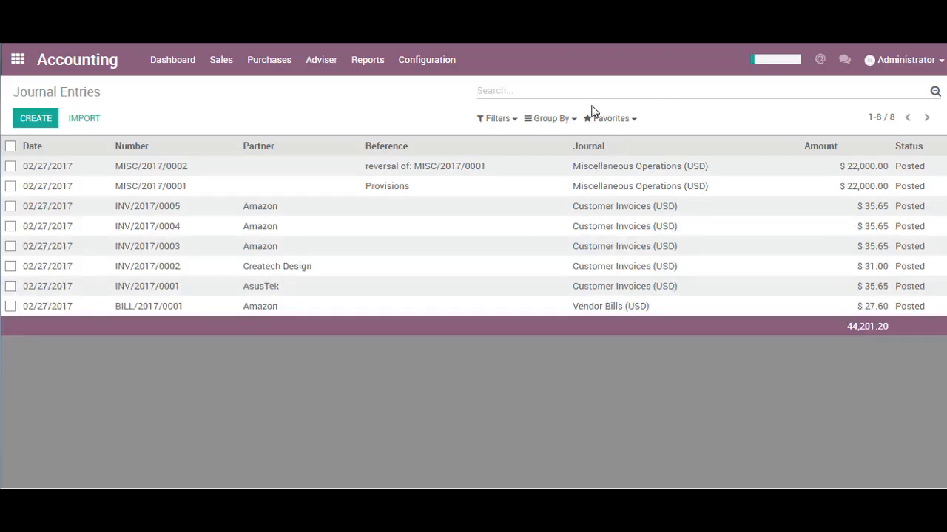
pyautogui.write('custom')
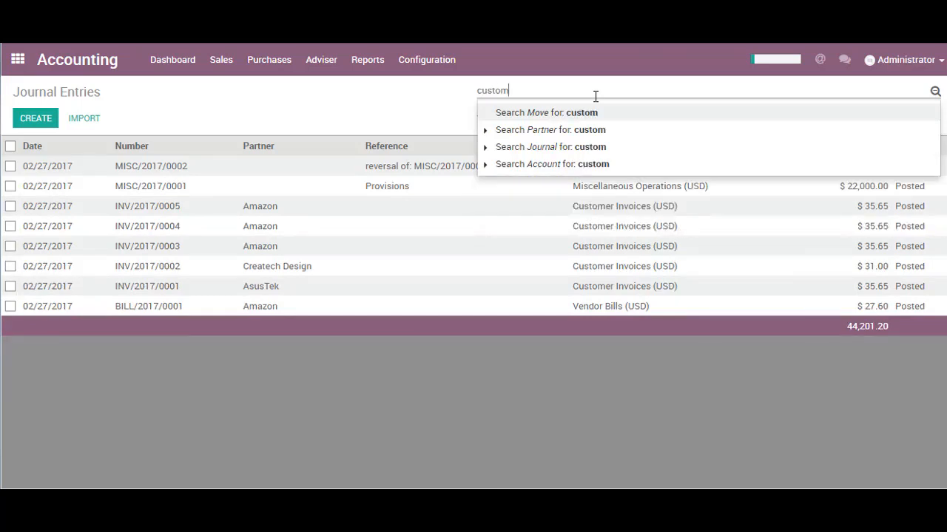
pyautogui.press('Up')
pyautogui.press('Return')
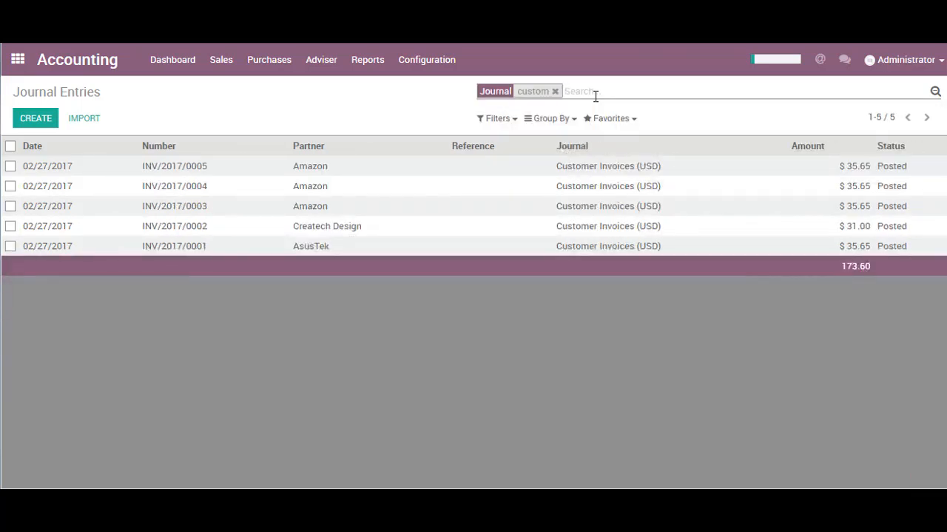
# Replace the journal search with a partner search for "amaz", and clear it after viewing the entries.
pyautogui.press('BackSpace')
pyautogui.write('amaz')
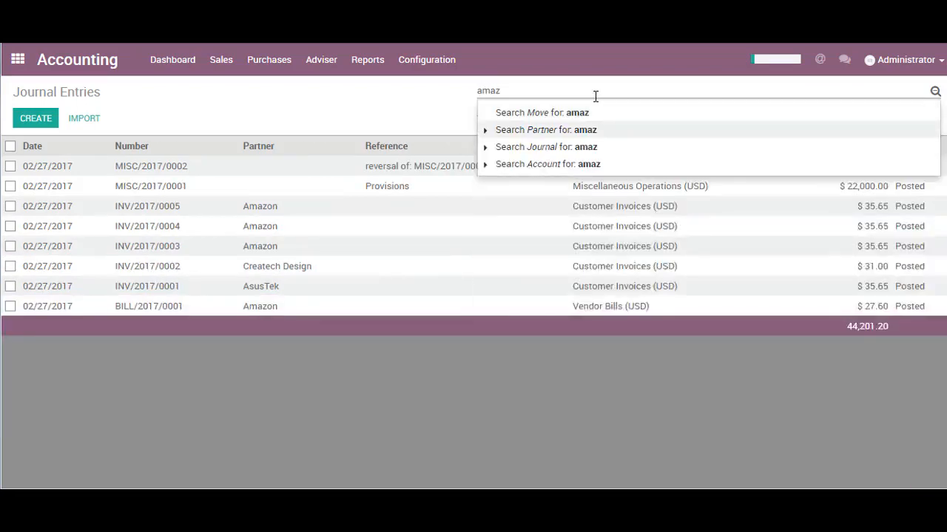
pyautogui.press('Return')
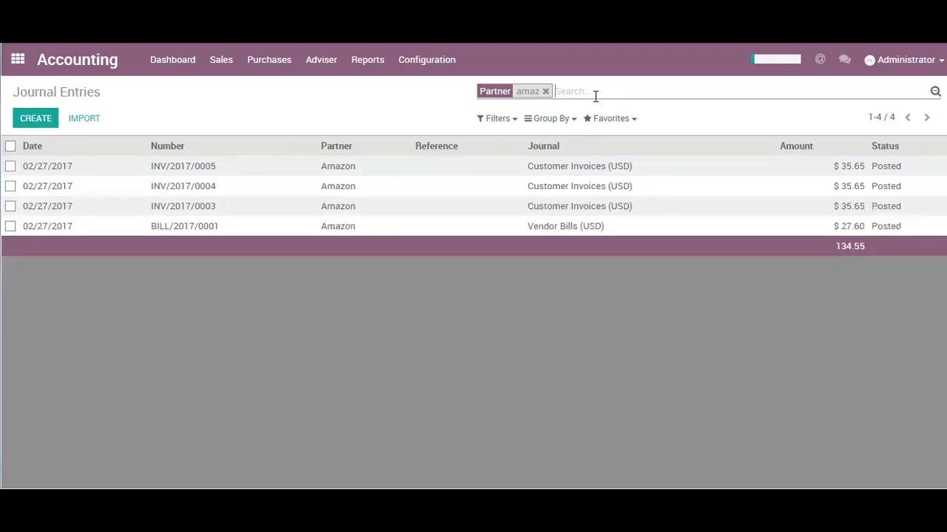
pyautogui.press('BackSpace')
# Create and save an unposted journal entry in the Miscellaneous Operations (USD) journal with the reference "Test" and no journal items.
pyautogui.click(34, 118)
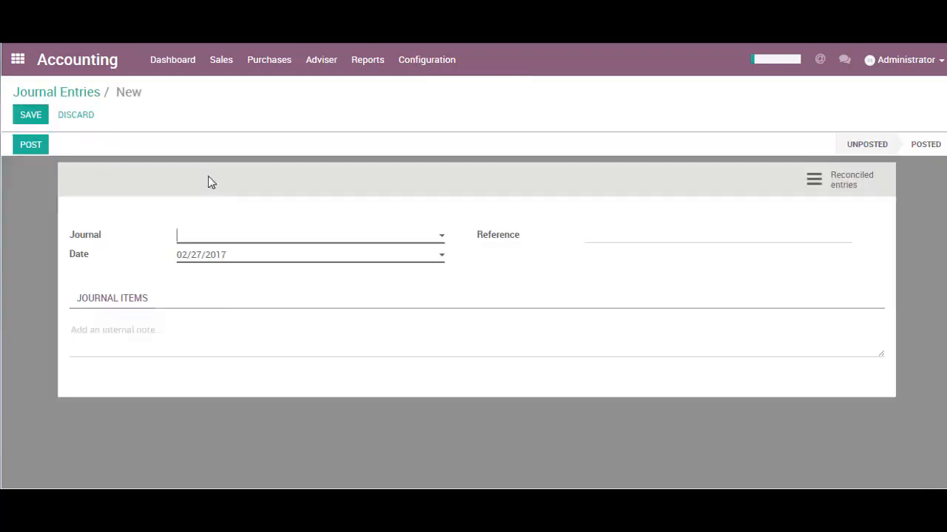
pyautogui.click(440, 237)
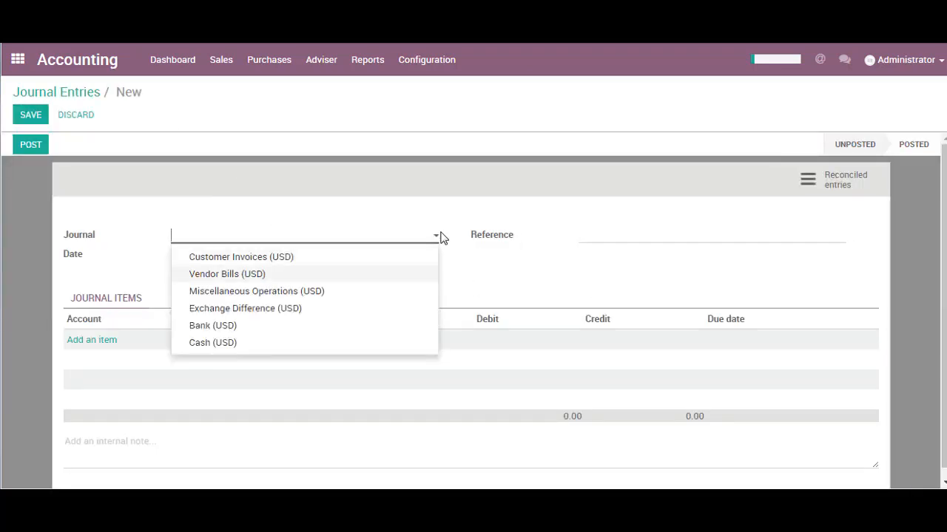
pyautogui.press('Down')
pyautogui.press('Return')
pyautogui.press('Tab')
pyautogui.press('Tab')
pyautogui.write('Test')
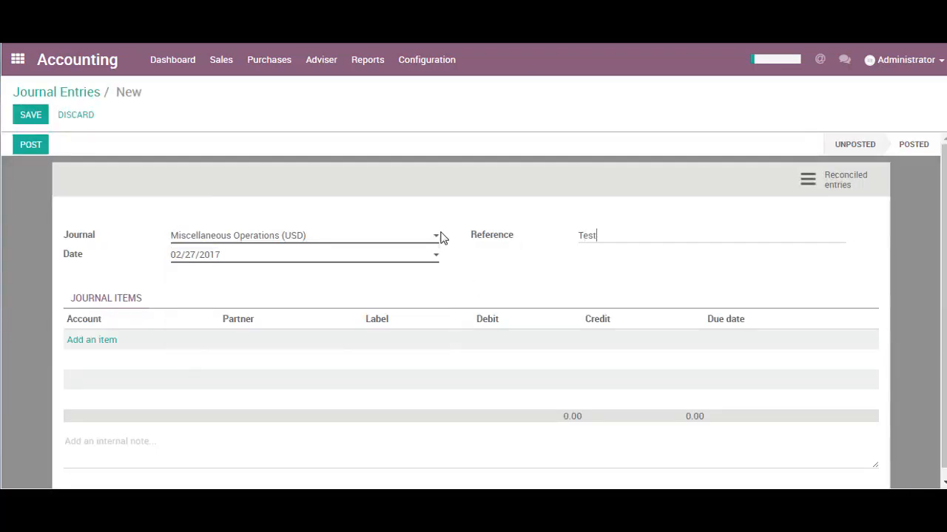
pyautogui.hotkey('alt', 's')
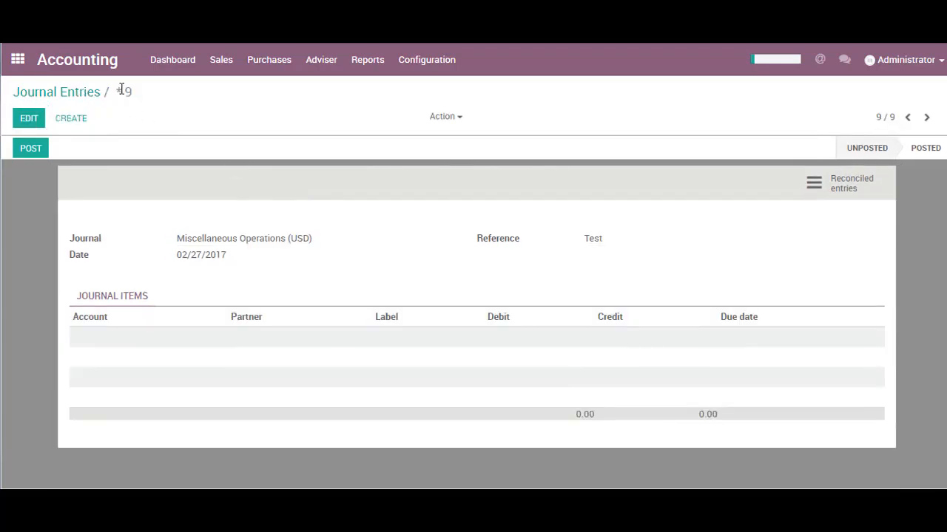
pyautogui.moveTo(118, 90); pyautogui.dragTo(142, 91)
pyautogui.click(141, 101)
# Return to the journal entries list, filter it by Unposted and by Posted in turn, and clear the filters.
pyautogui.click(42, 94)
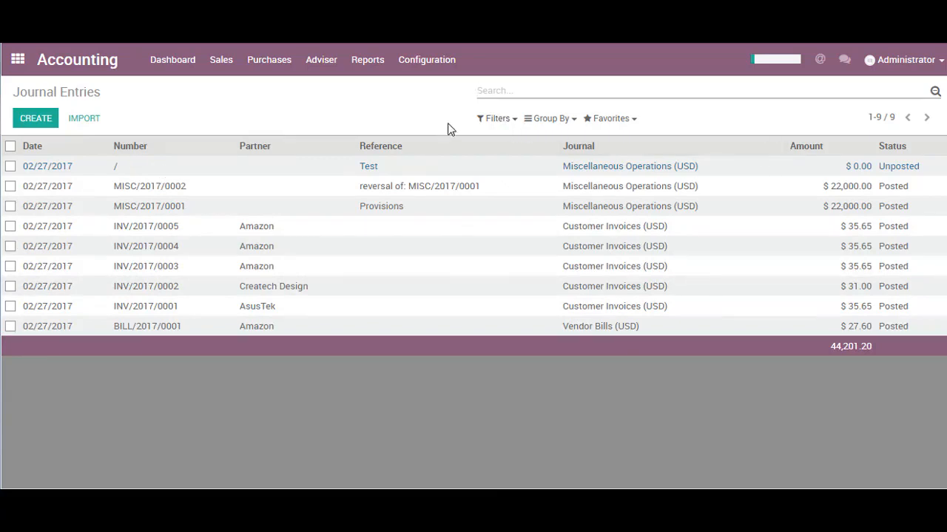
pyautogui.click(494, 120)
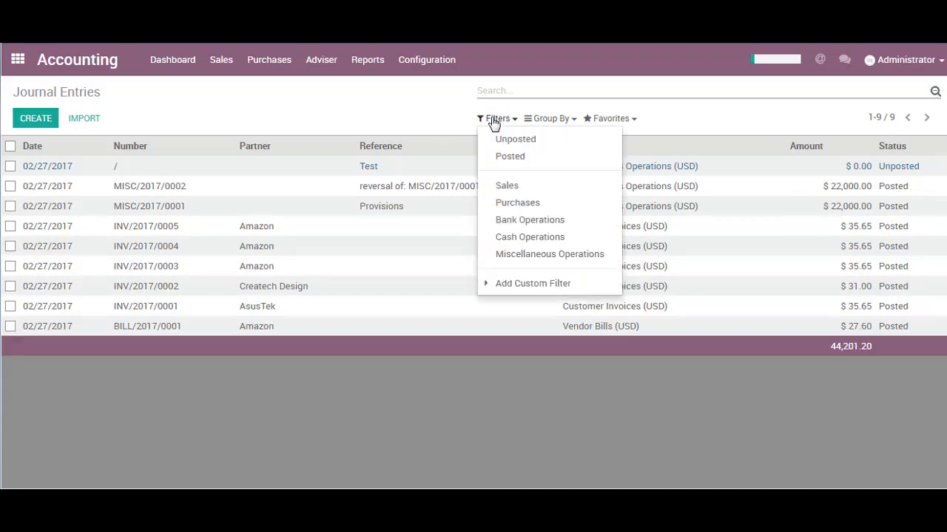
pyautogui.click(499, 139)
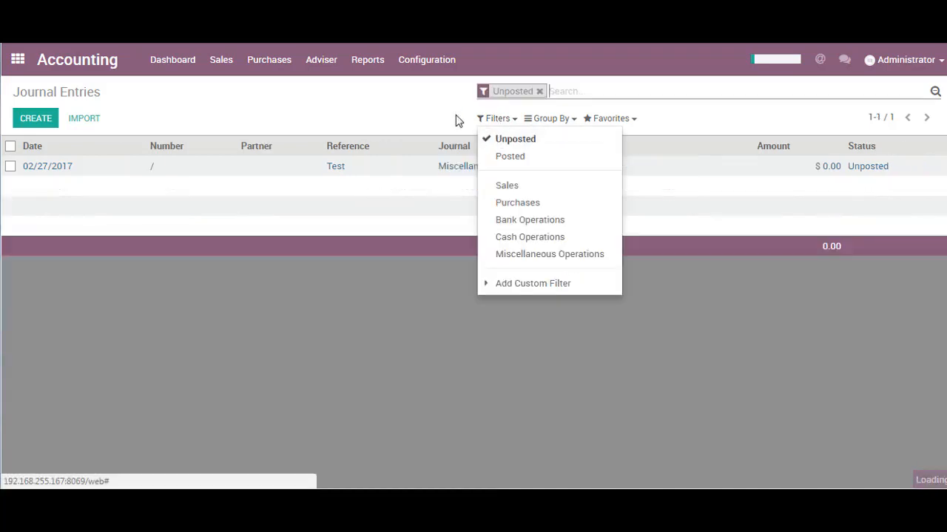
pyautogui.click(517, 142)
pyautogui.click(516, 157)
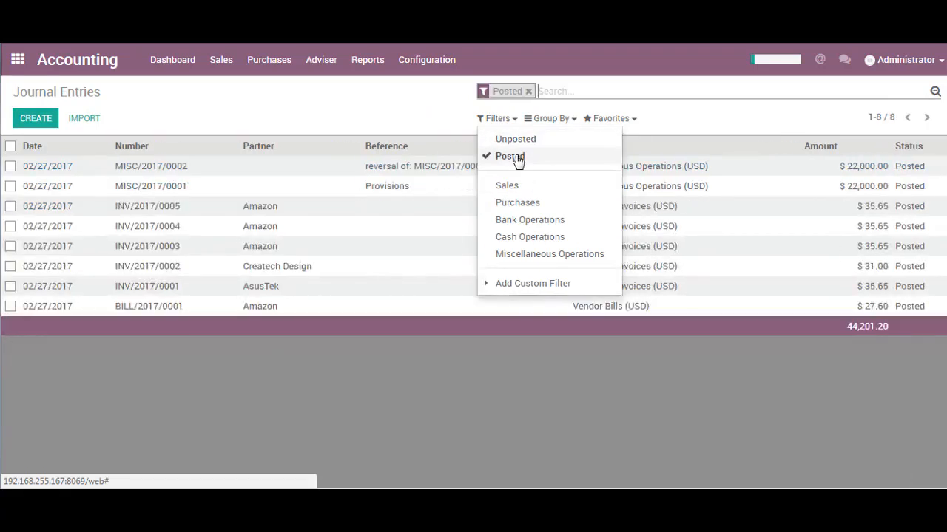
pyautogui.click(517, 158)
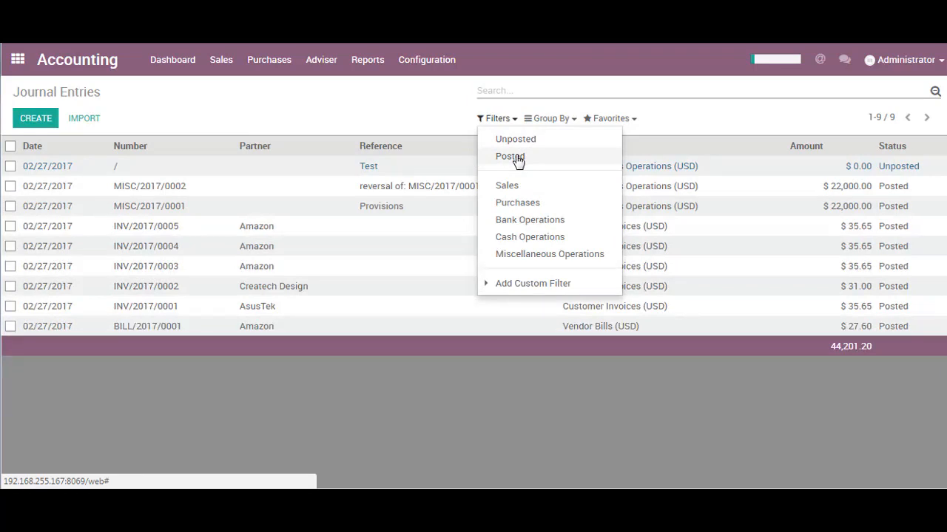
pyautogui.click(436, 113)
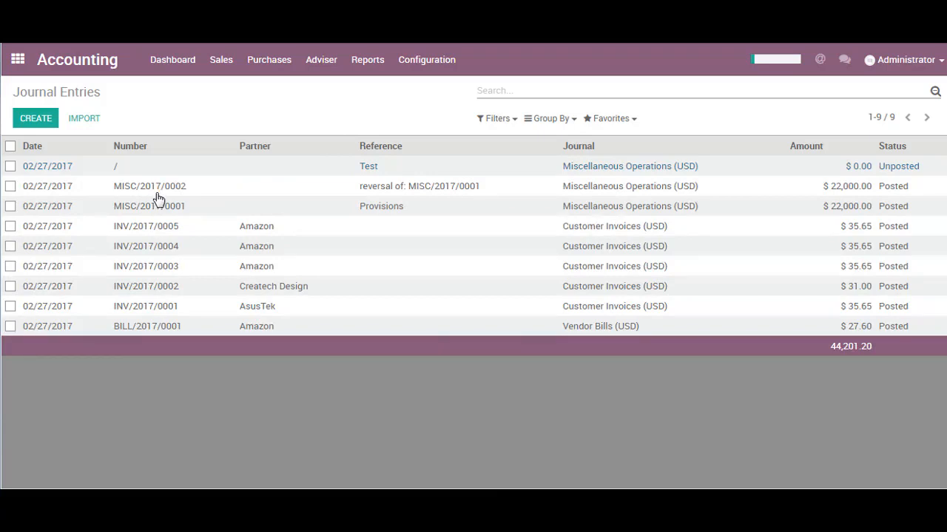
# Open the journal entry INV/2017/0005 and examine its journal items.
pyautogui.click(171, 232)
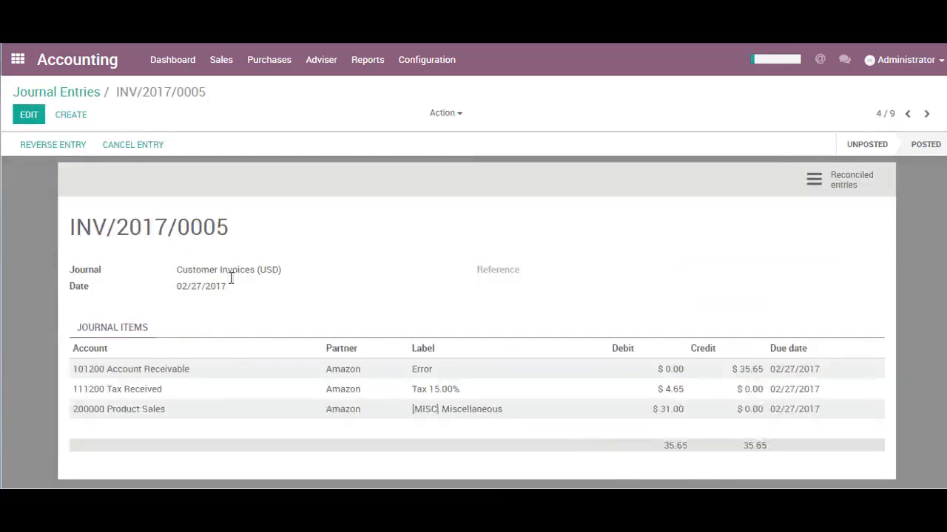
pyautogui.moveTo(77, 328); pyautogui.dragTo(133, 326)
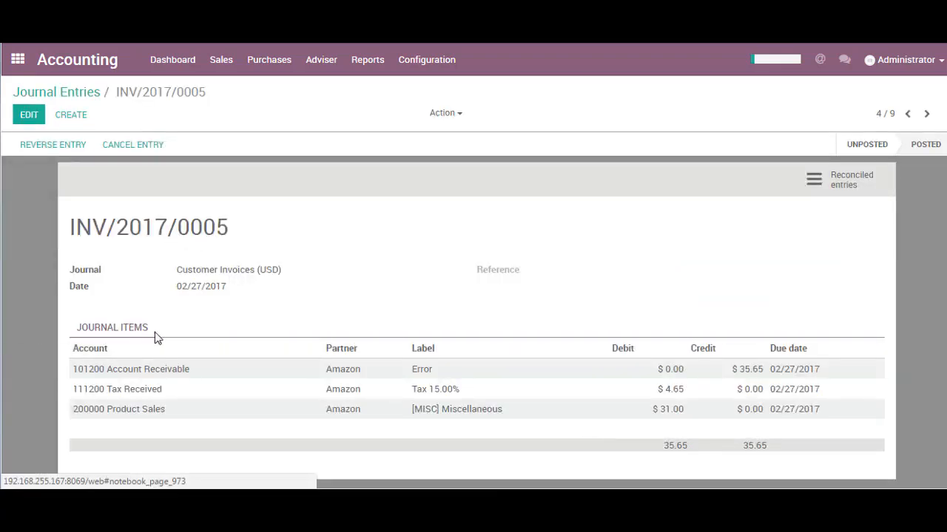
pyautogui.click(317, 69)
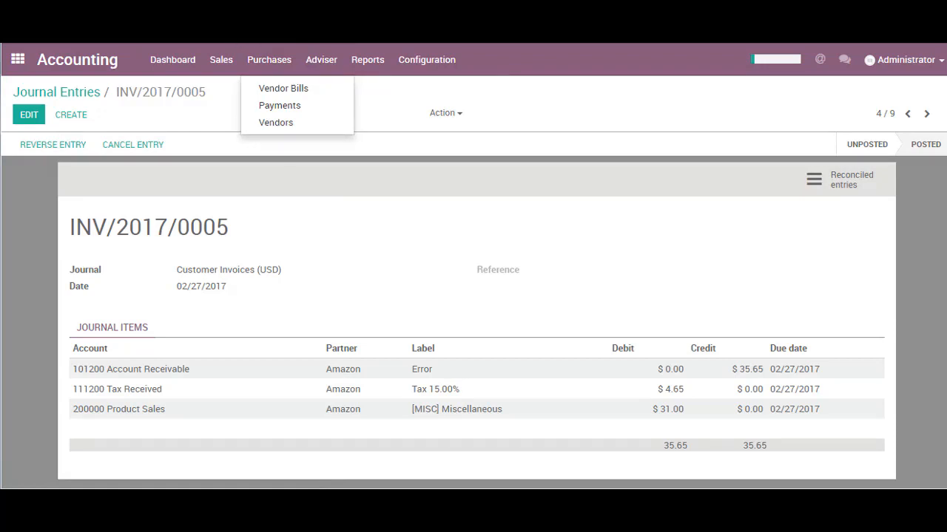
# Reload the page in debug mode by adding "?debug" to the address, and browse the full Journal Items list.
pyautogui.write('?debug')
pyautogui.press('Return')
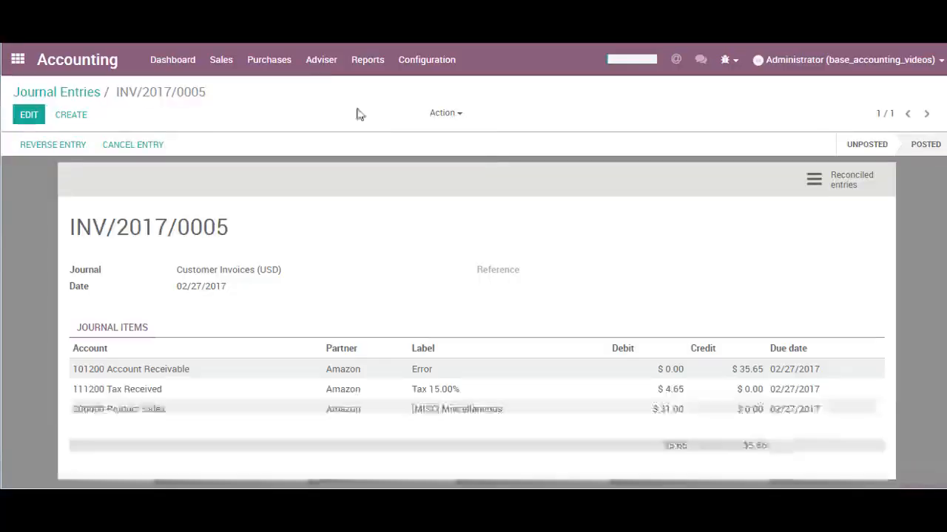
pyautogui.click(325, 65)
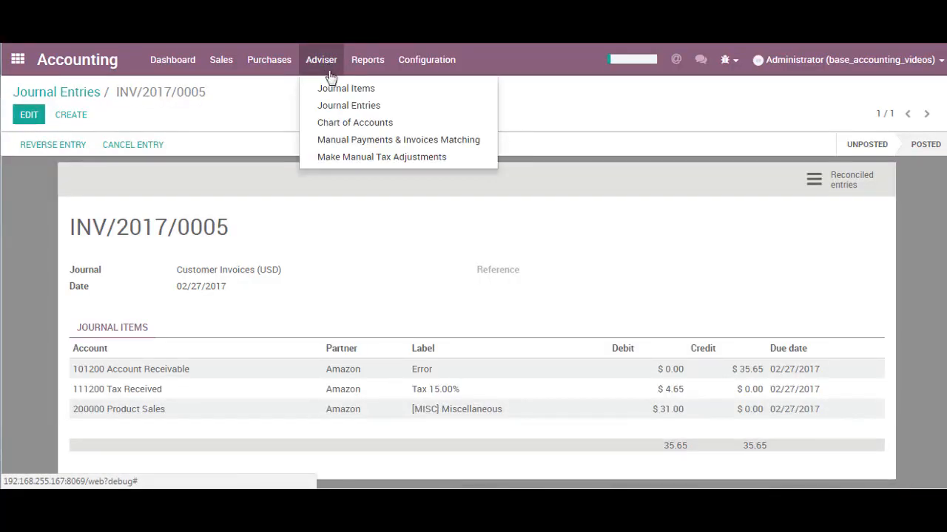
pyautogui.click(333, 88)
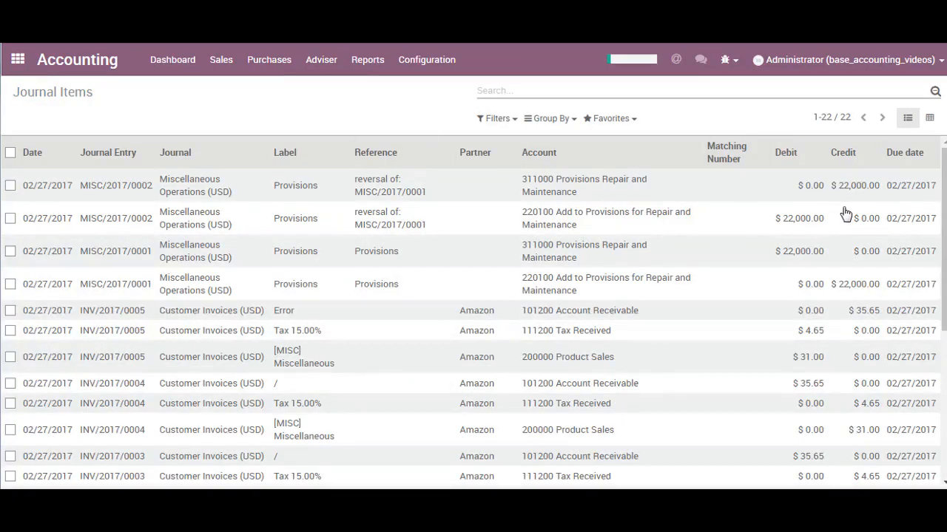
pyautogui.scroll(-3, 651, 255)
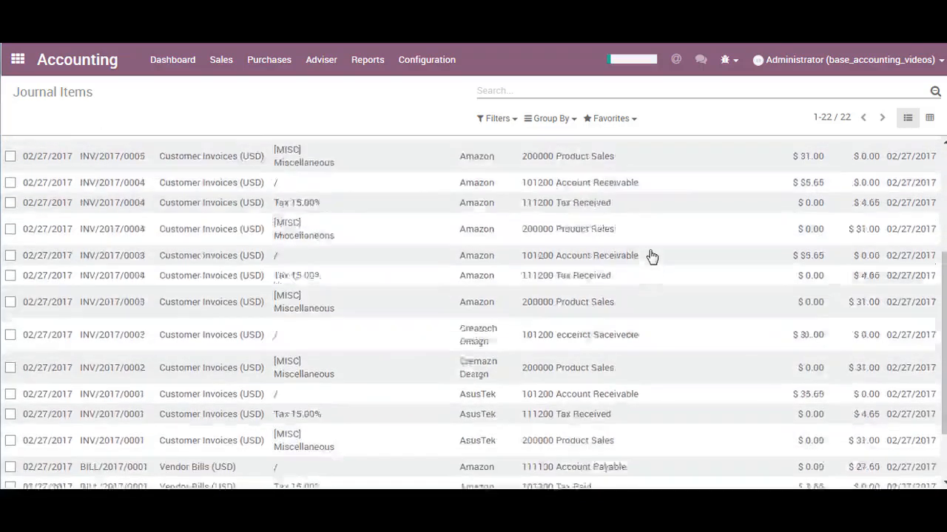
pyautogui.scroll(5, 650, 256)
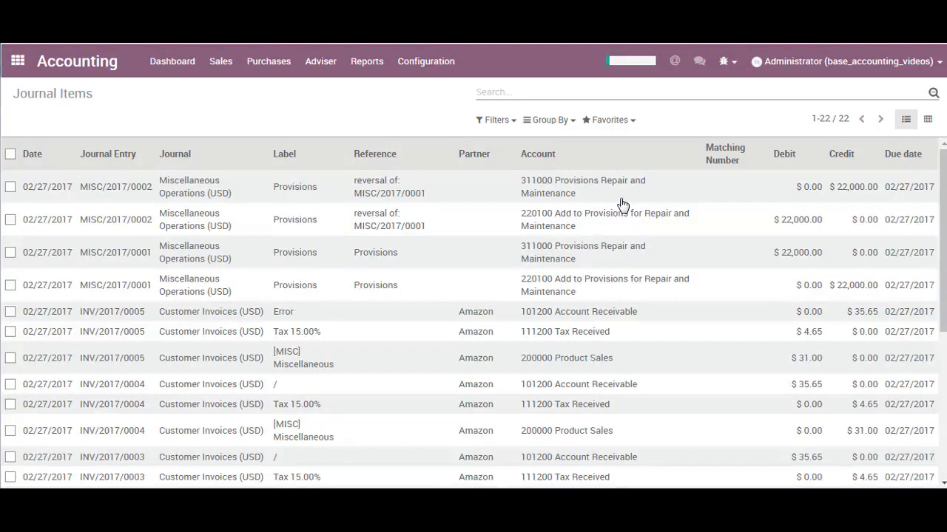
# Open the Trial Balance report and check the month that its figures cover.
pyautogui.click(374, 70)
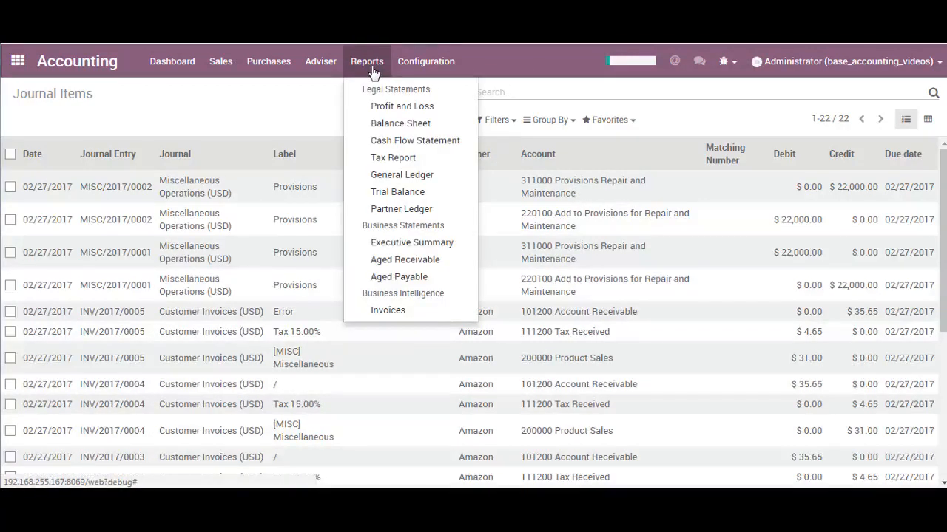
pyautogui.click(383, 193)
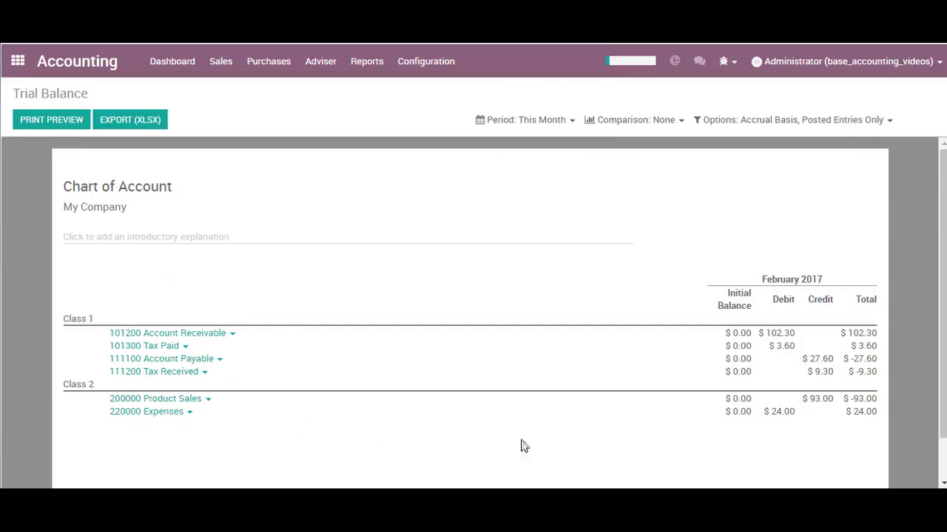
pyautogui.moveTo(760, 280); pyautogui.dragTo(824, 280)
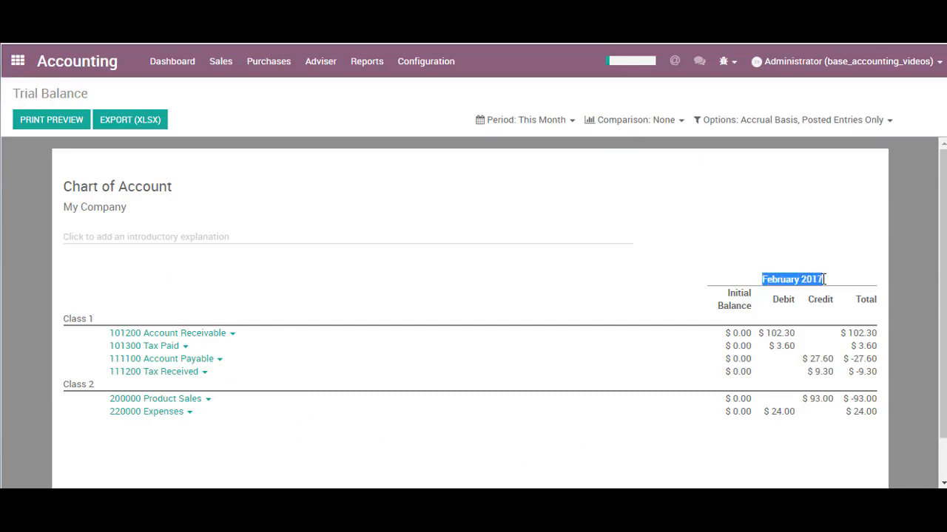
pyautogui.click(759, 258)
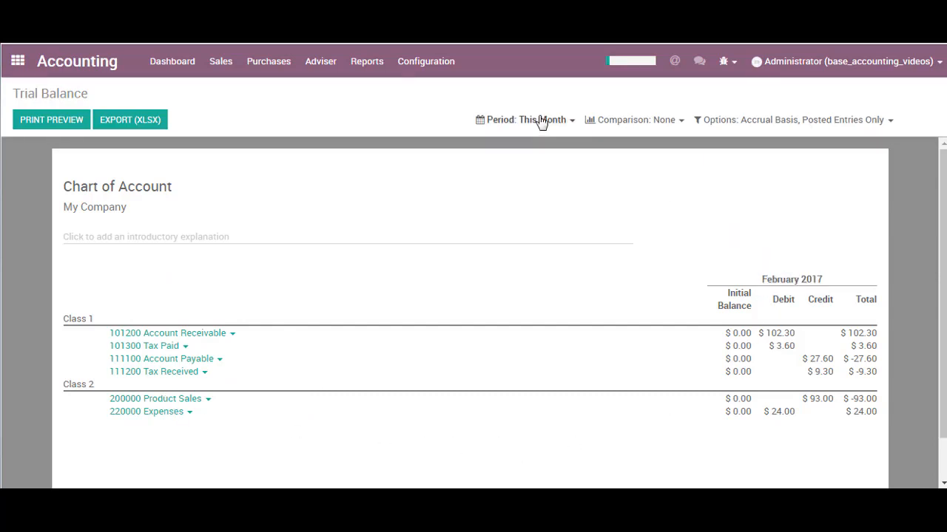
# Switch the Trial Balance period to This Quarter and after that to This Financial Year.
pyautogui.click(543, 122)
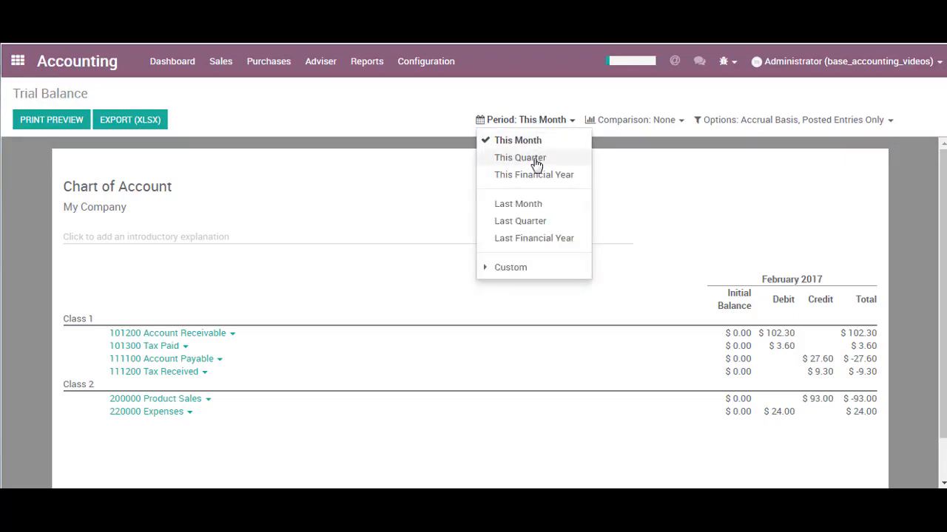
pyautogui.click(536, 156)
pyautogui.click(529, 121)
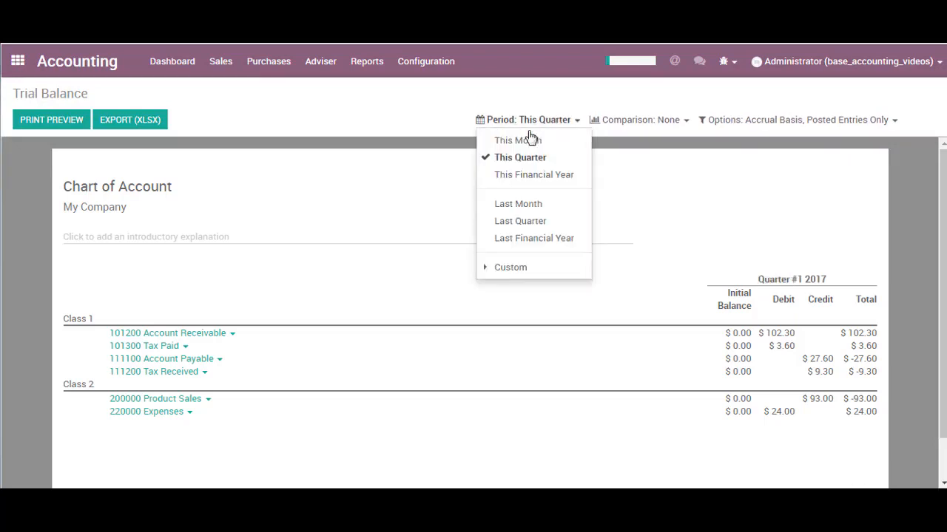
pyautogui.click(529, 176)
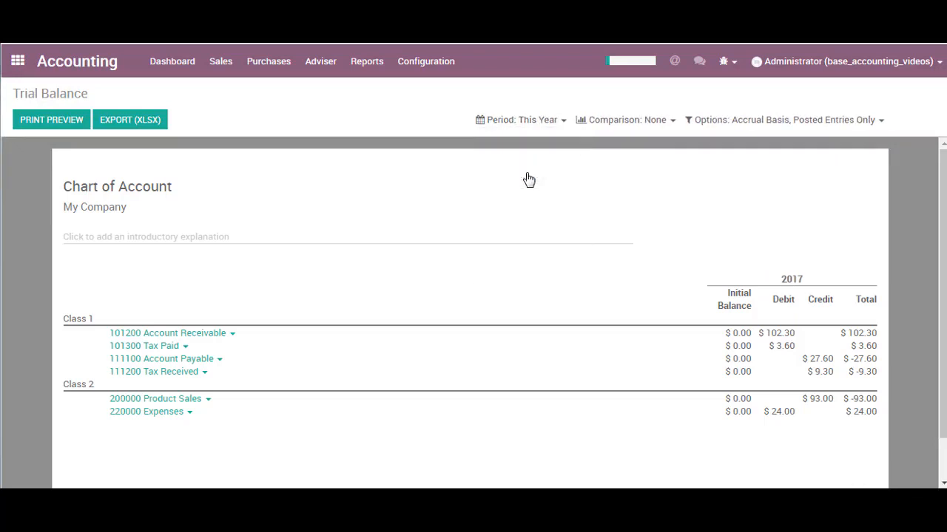